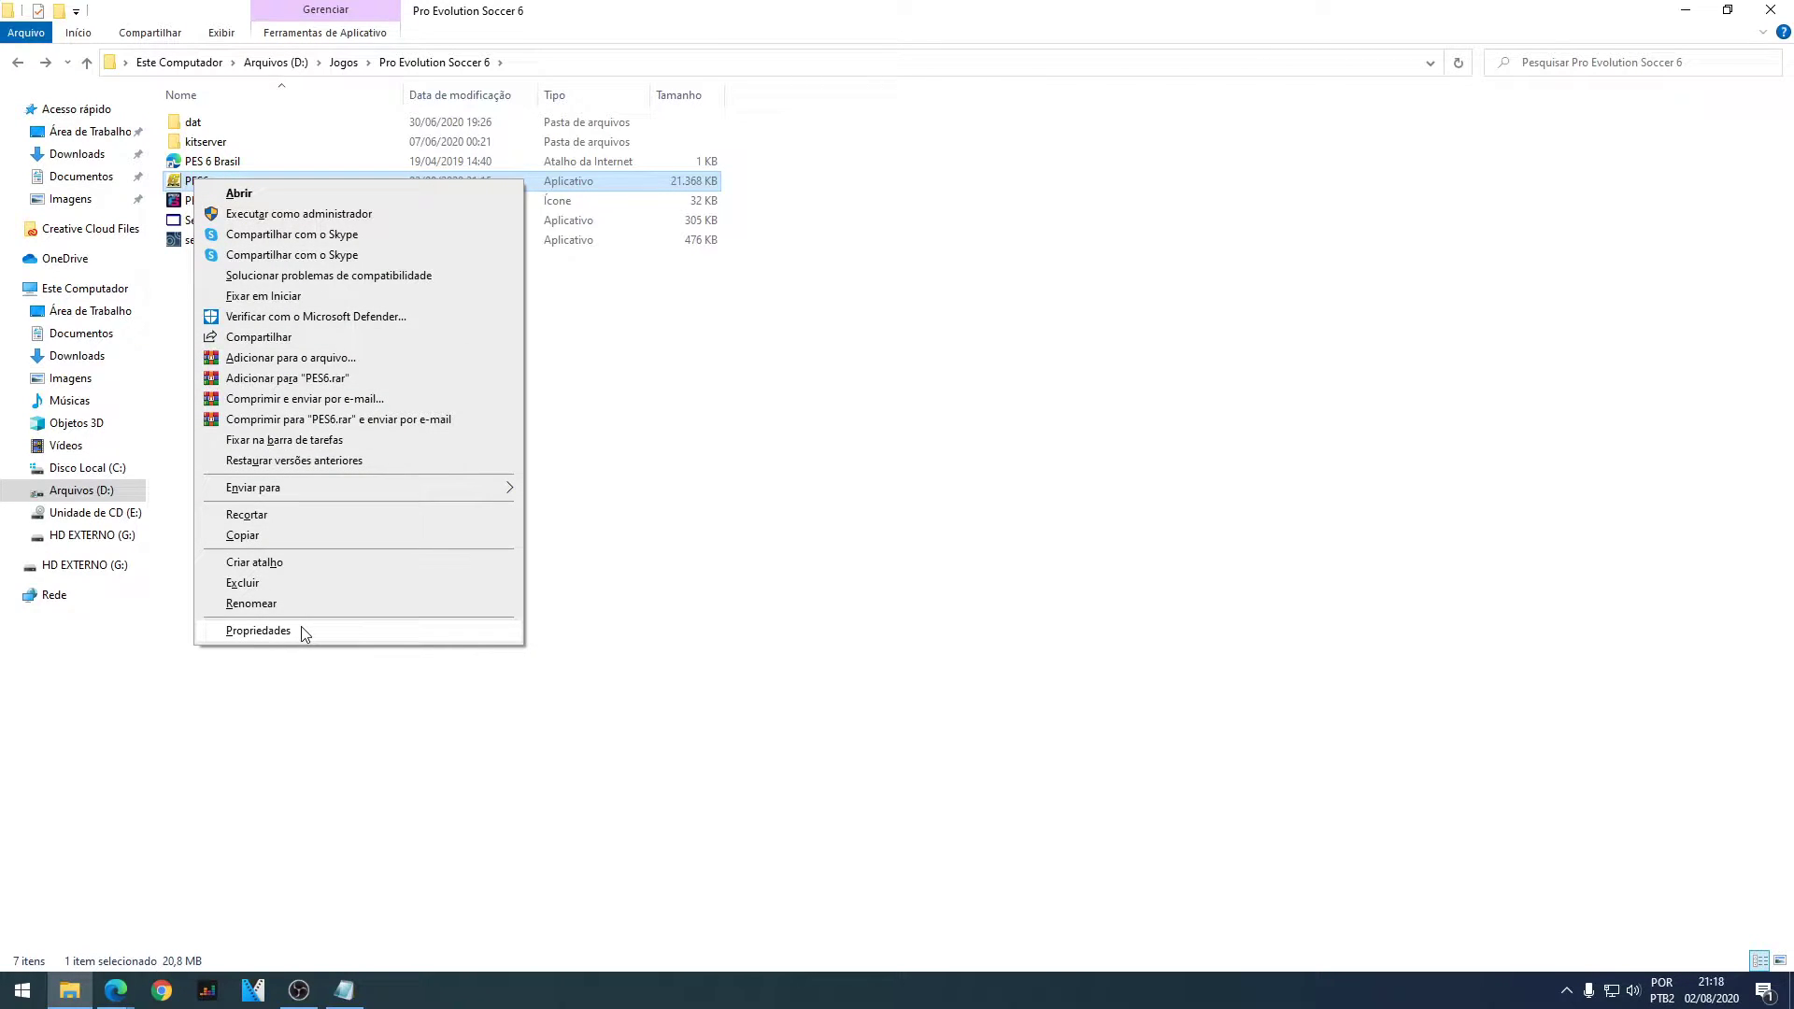
- Remove the read-only attribute from PES6.exe in its file properties
left_click(259, 630)
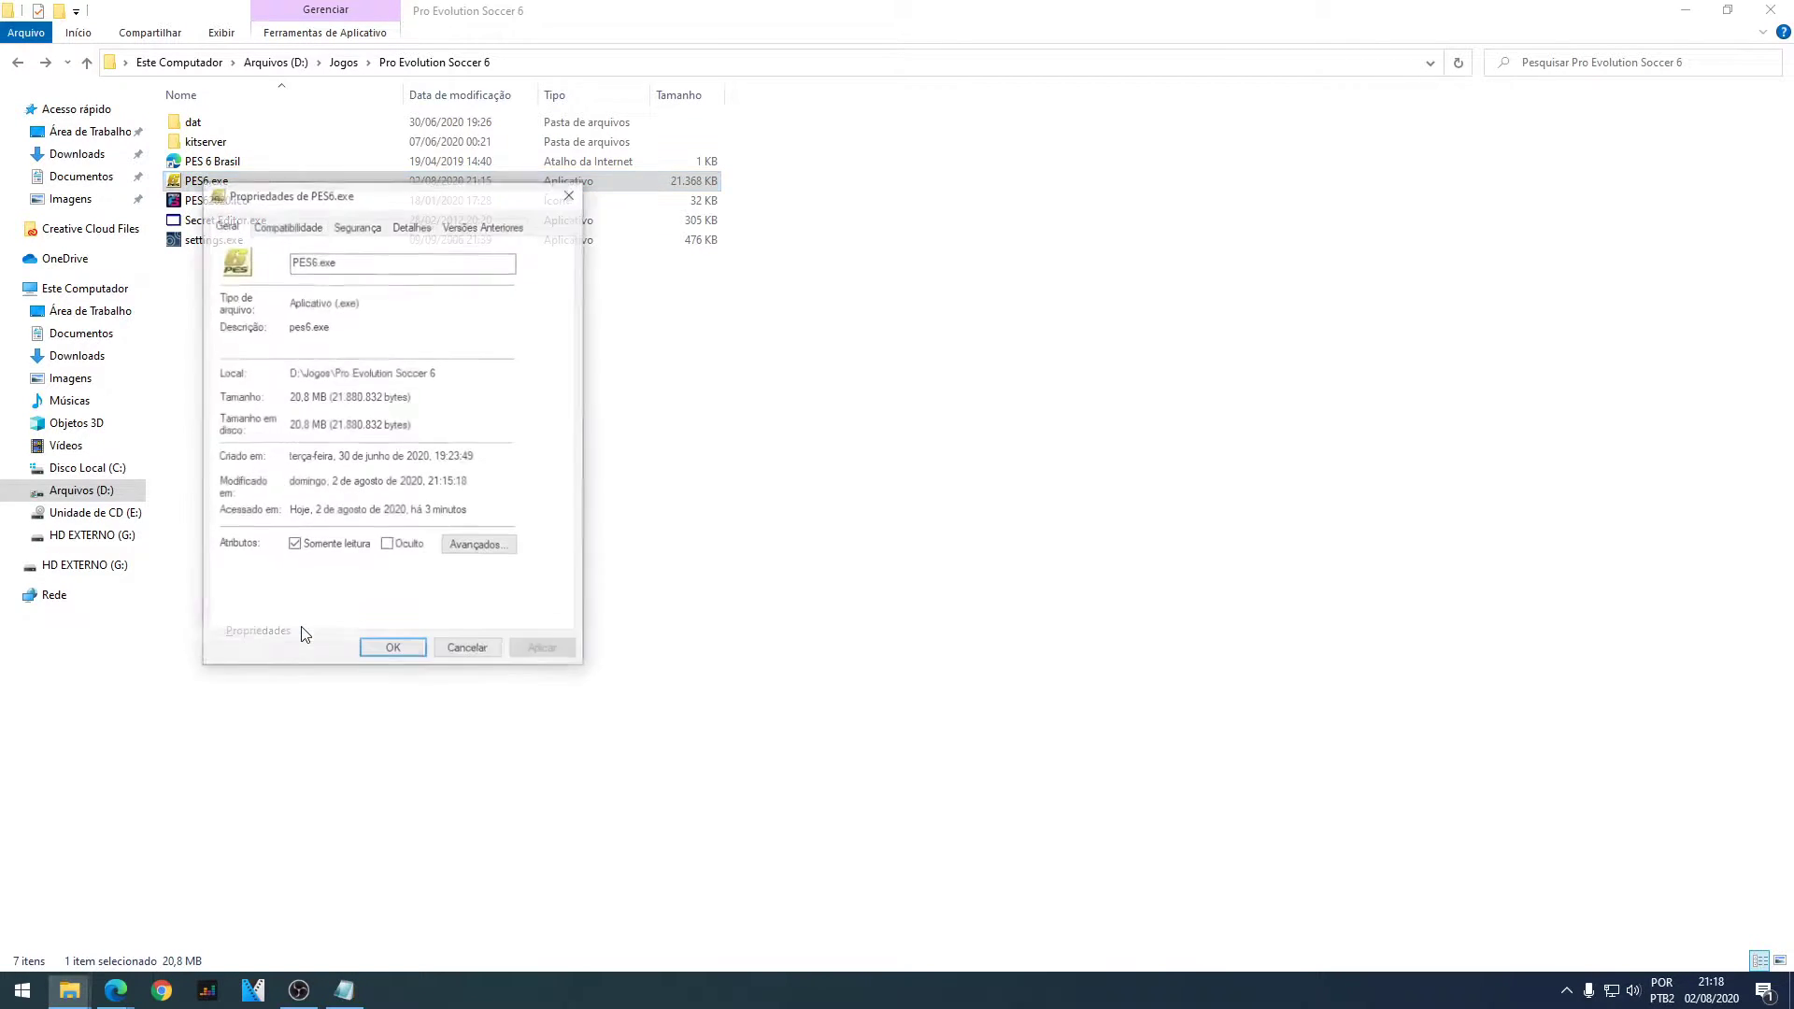
left_click(295, 547)
left_click(545, 651)
left_click(393, 651)
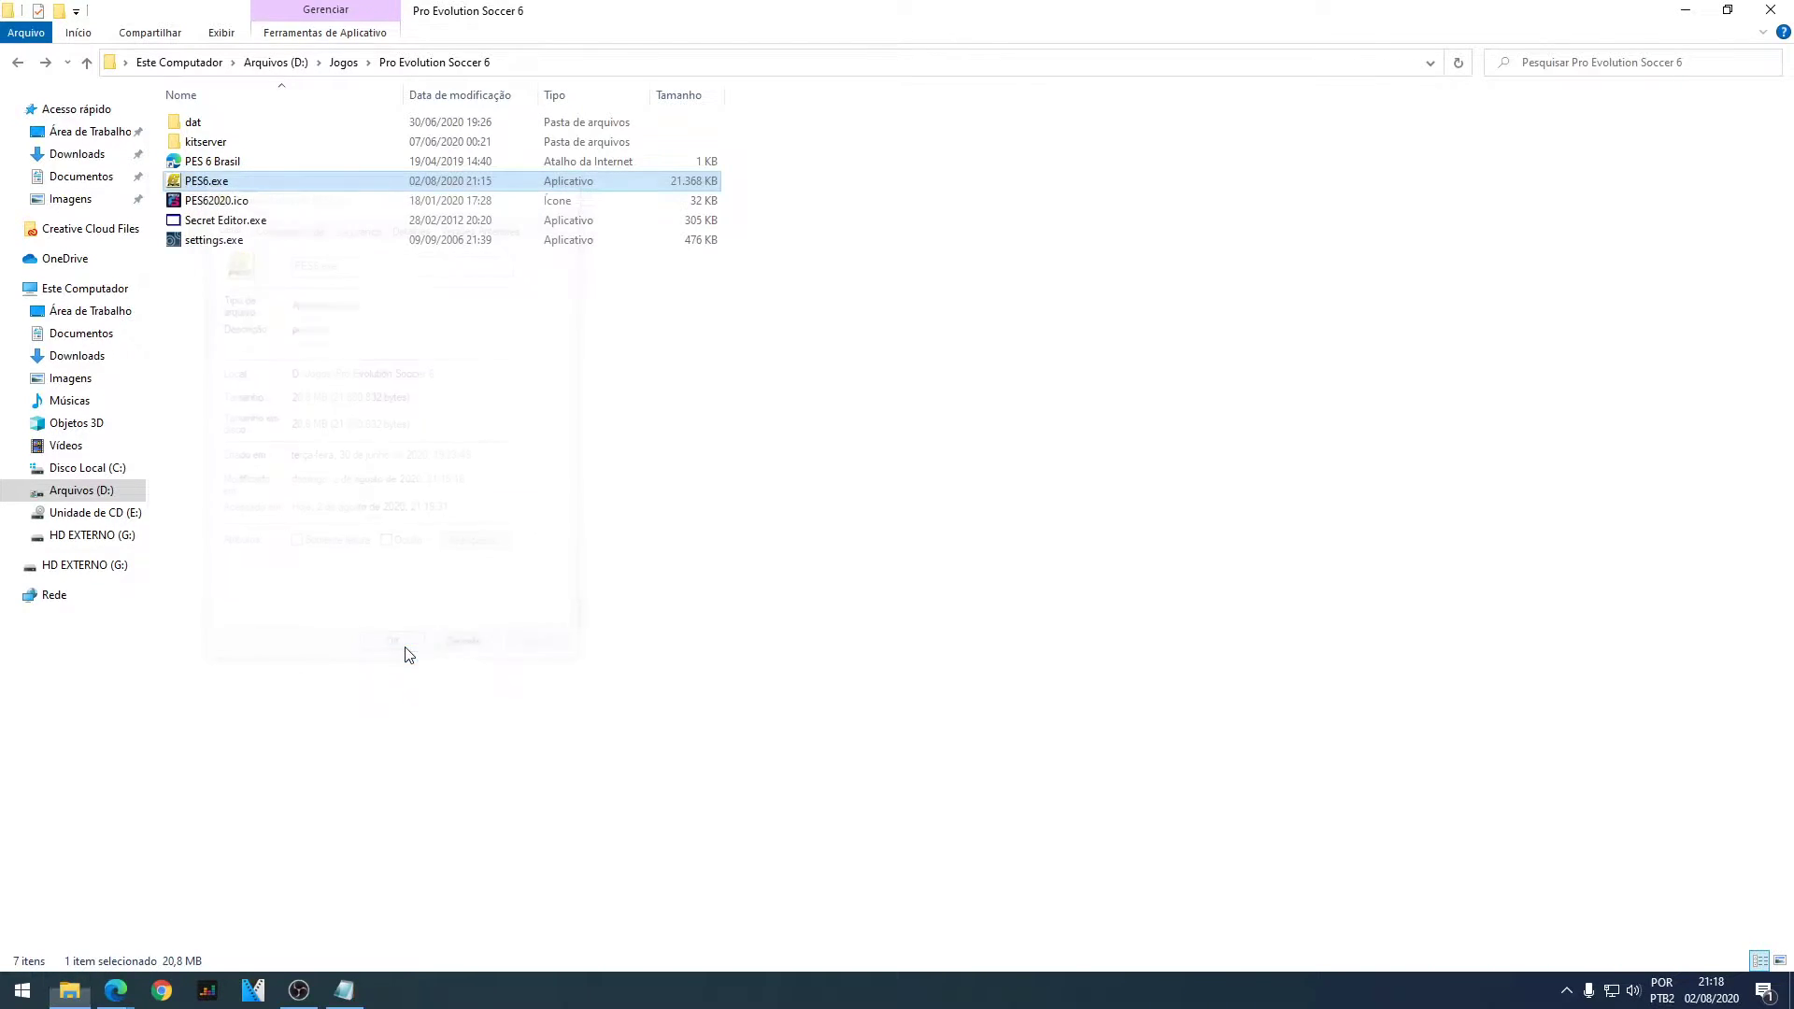
- Run setup.exe from the kitserver folder and install KitServer for PES6.exe
double_click(217, 143)
left_click(213, 809)
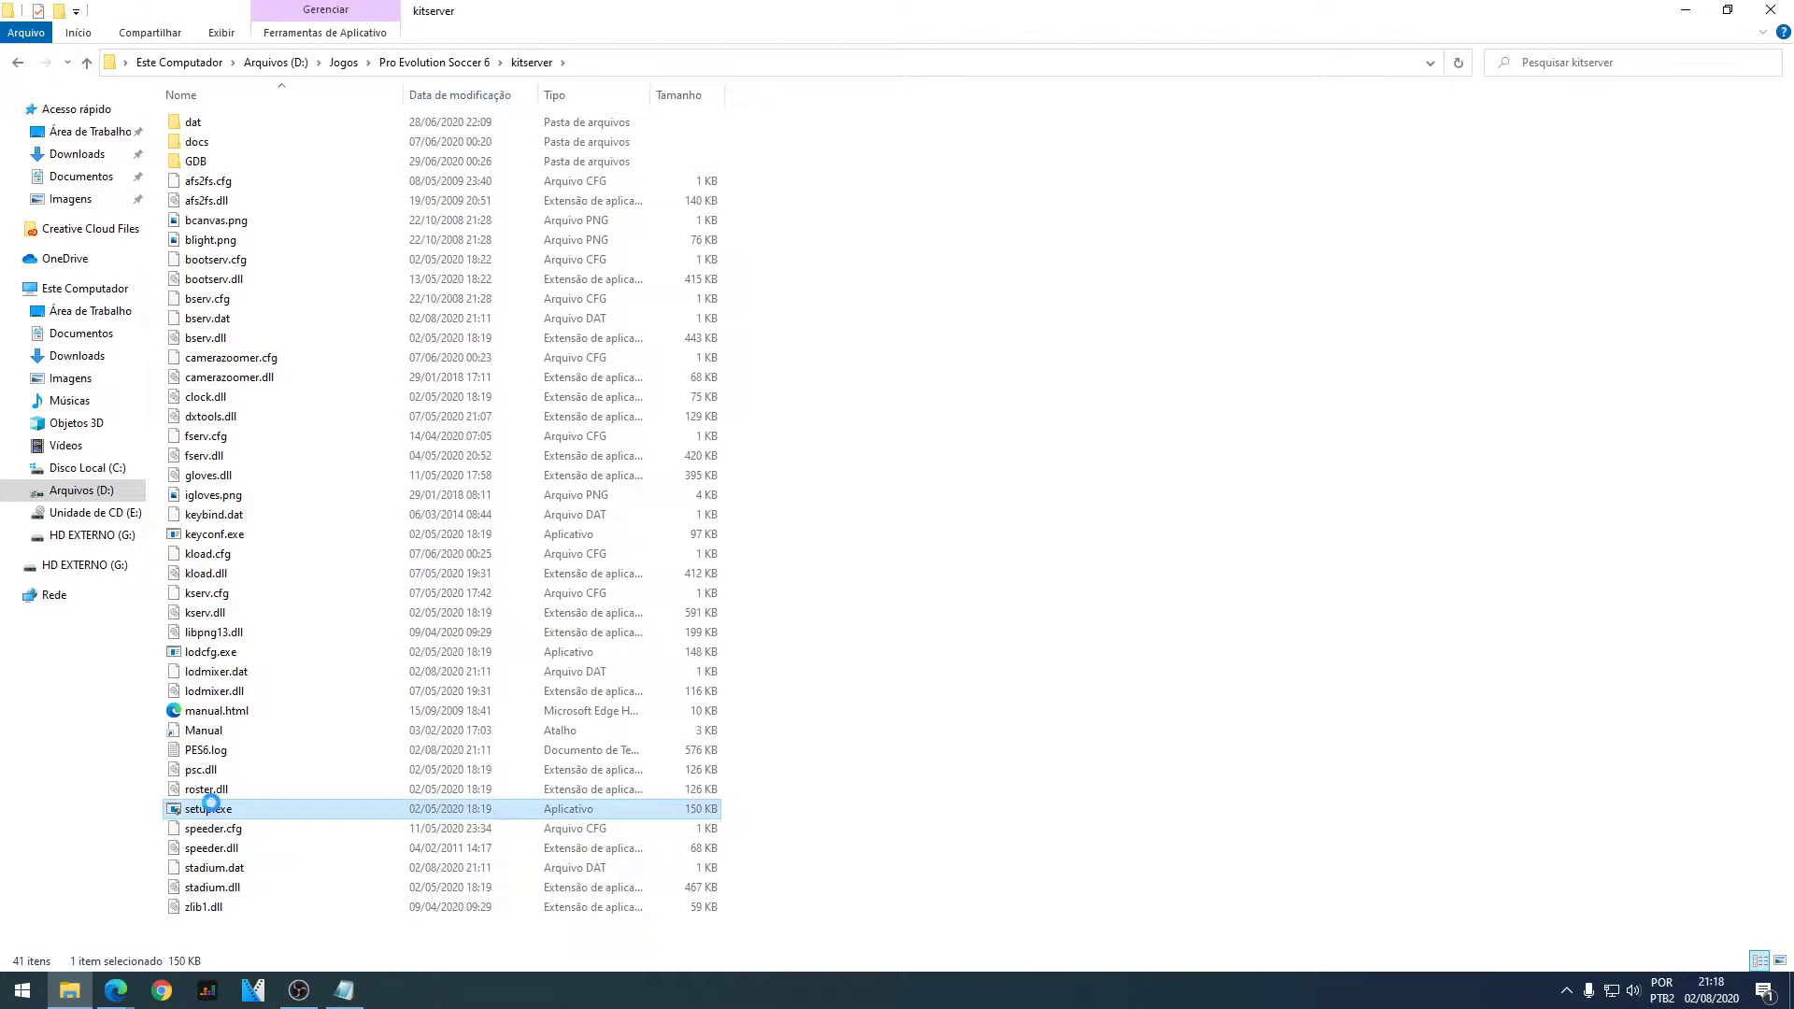
right_click(213, 805)
left_click(311, 412)
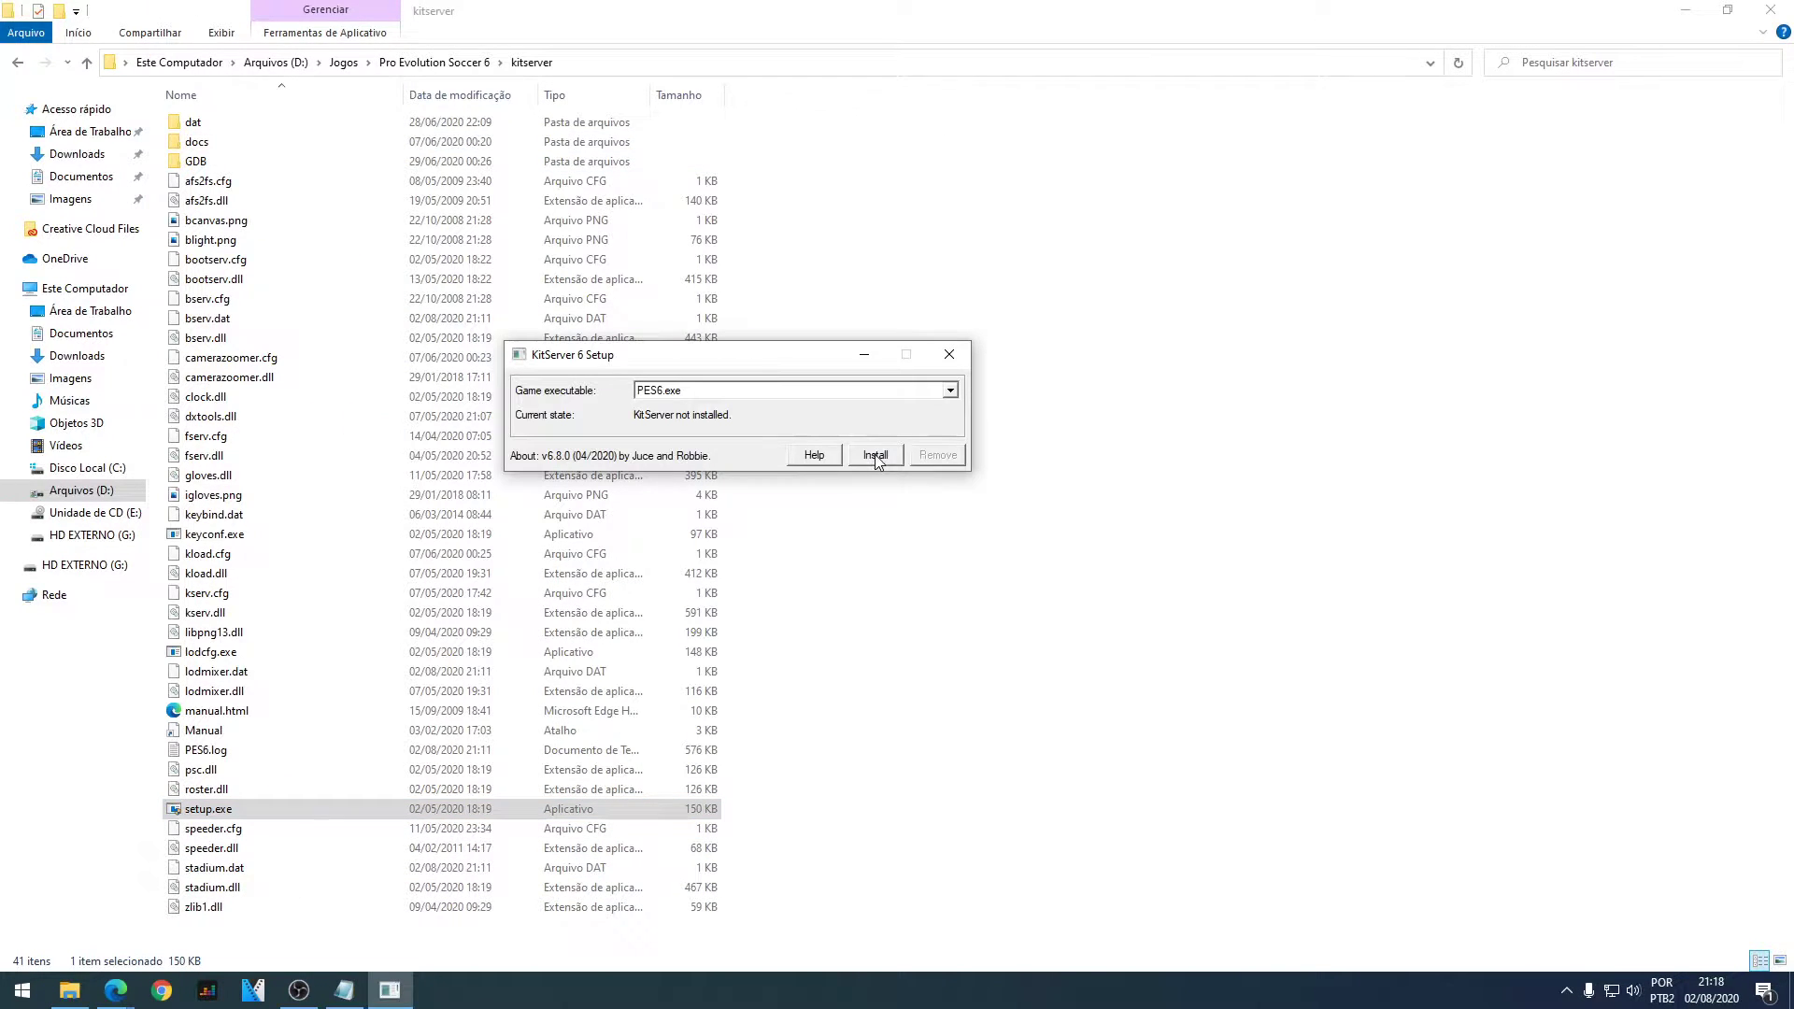
left_click(875, 455)
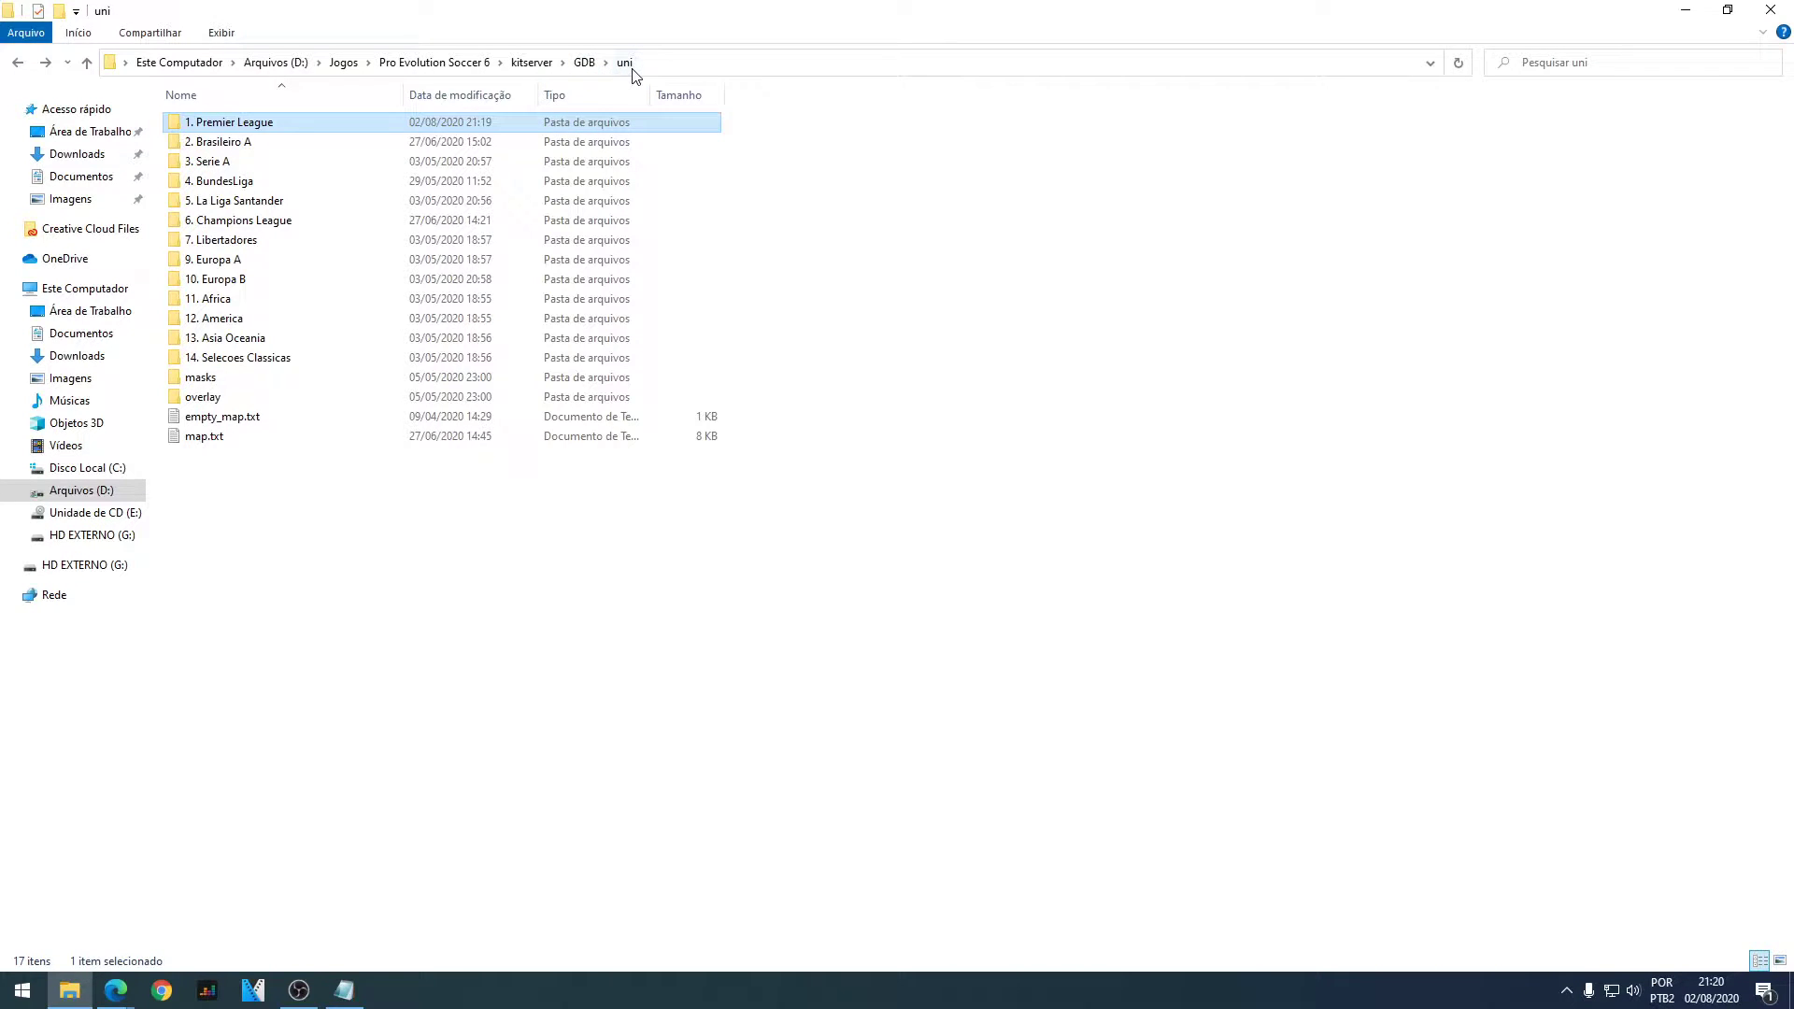
- Open map.txt in kitserver's GDB\uni folder and review how team numbers are mapped to kit folders
double_click(229, 439)
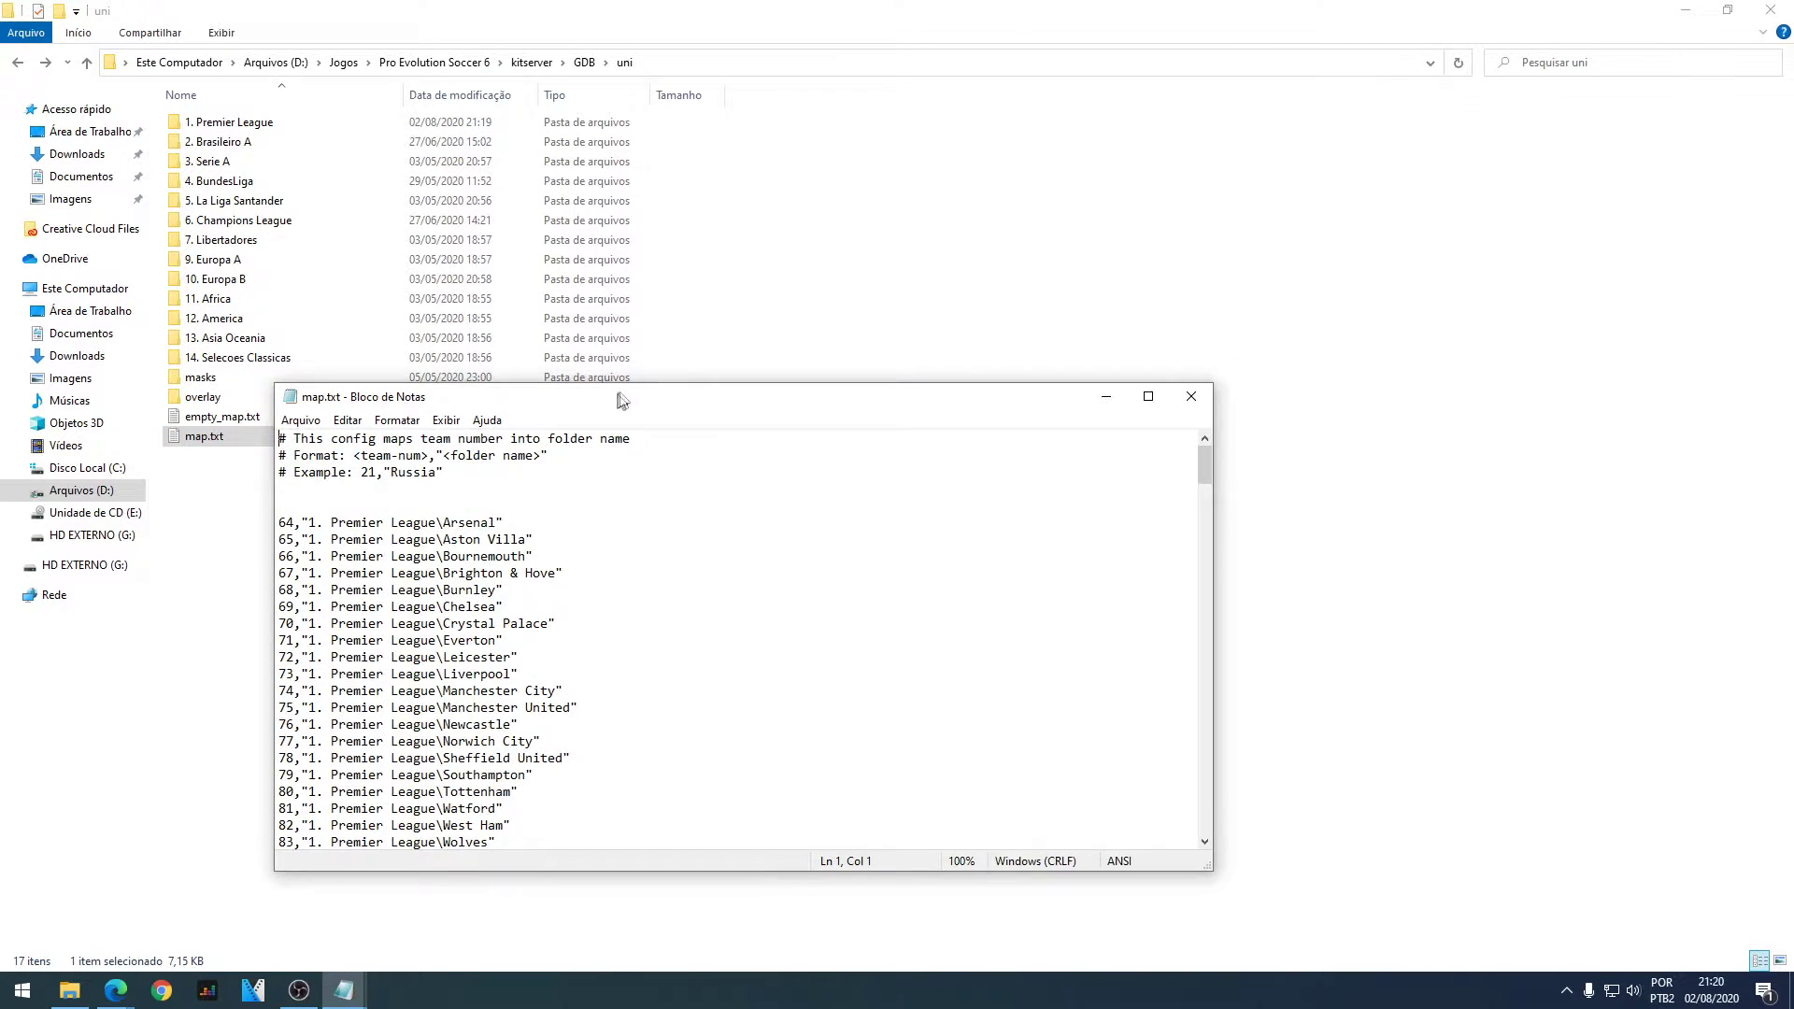
left_click_drag(617, 400, 764, 237)
scroll(677, 535, "down", 6)
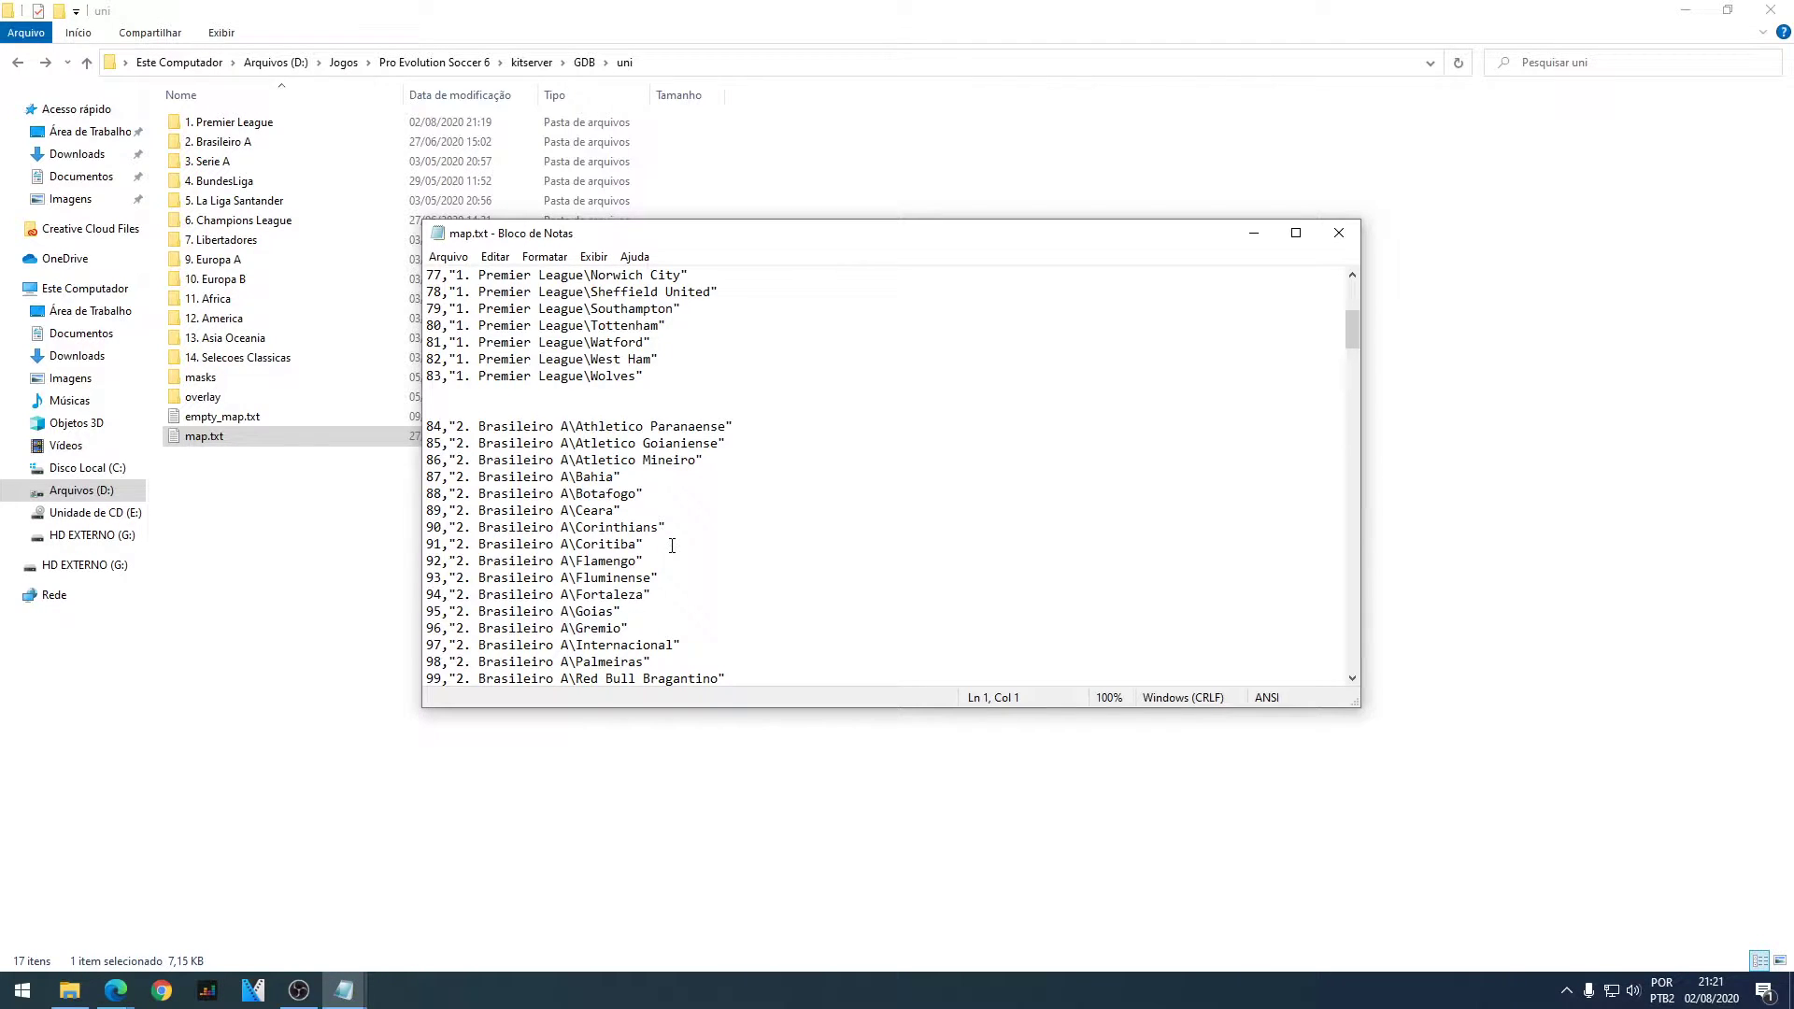
scroll(671, 546, "down", 3)
scroll(671, 545, "up", 10)
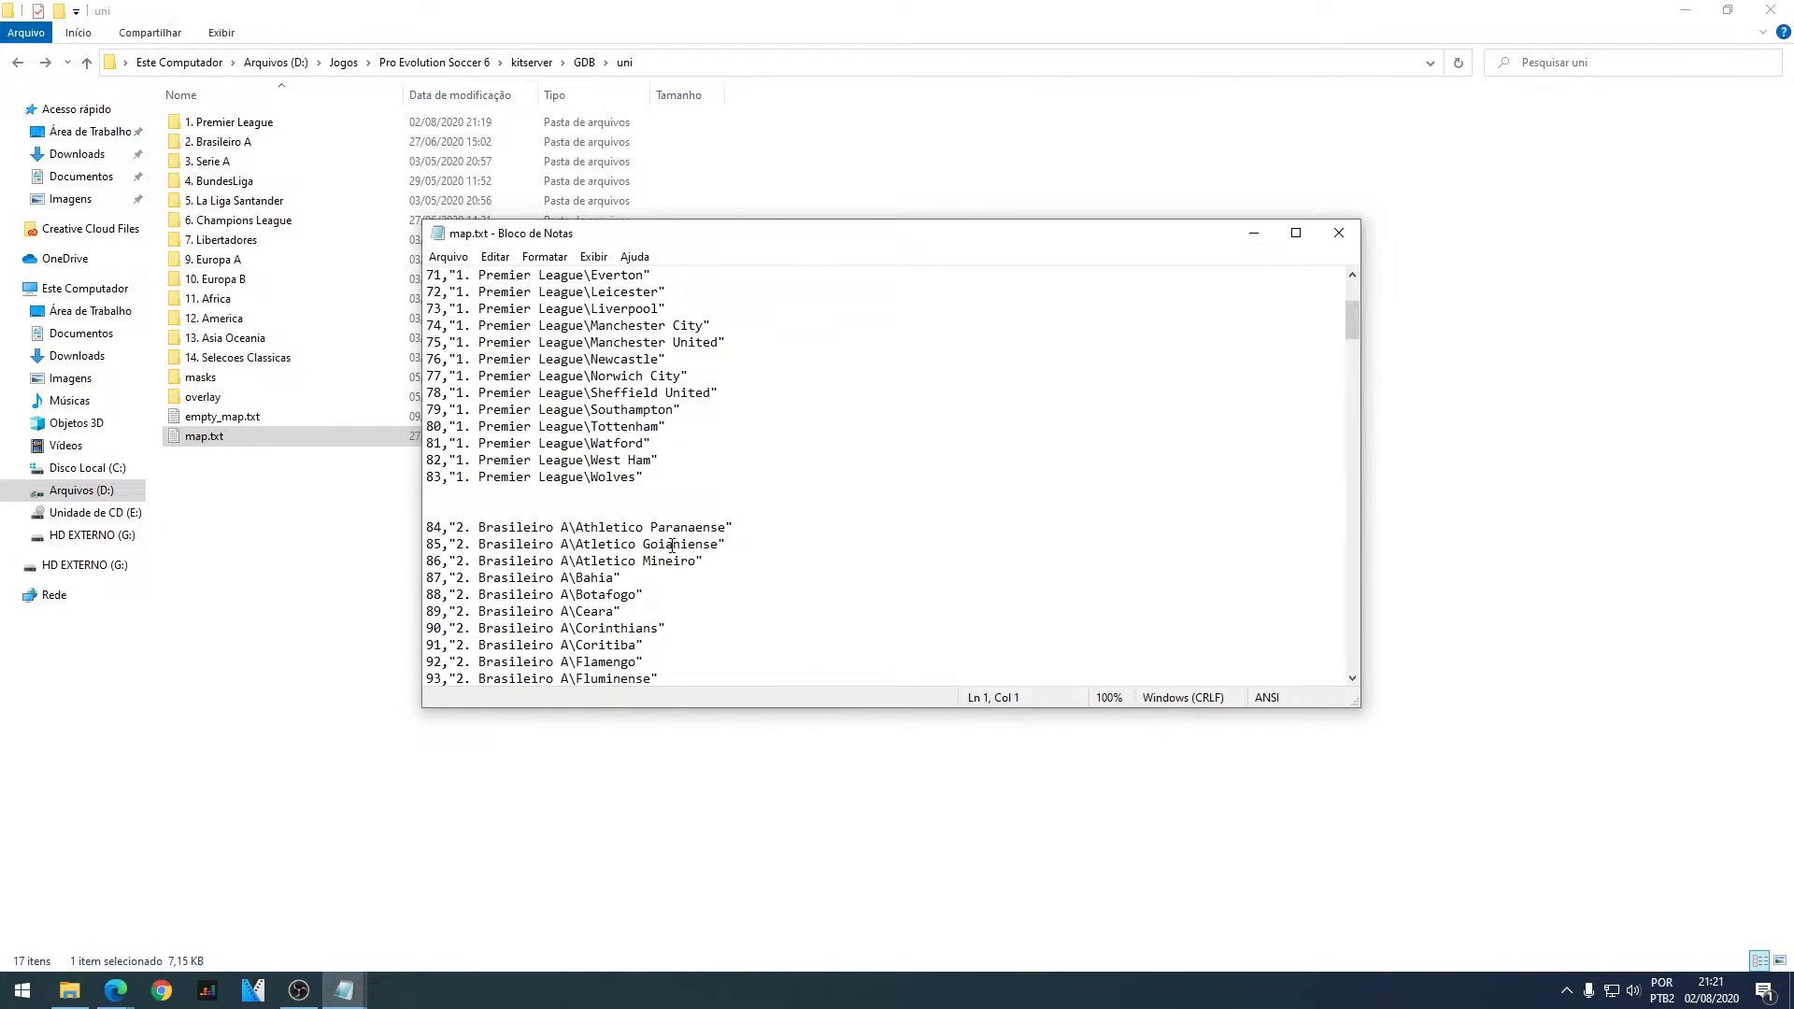
scroll(672, 546, "down", 3)
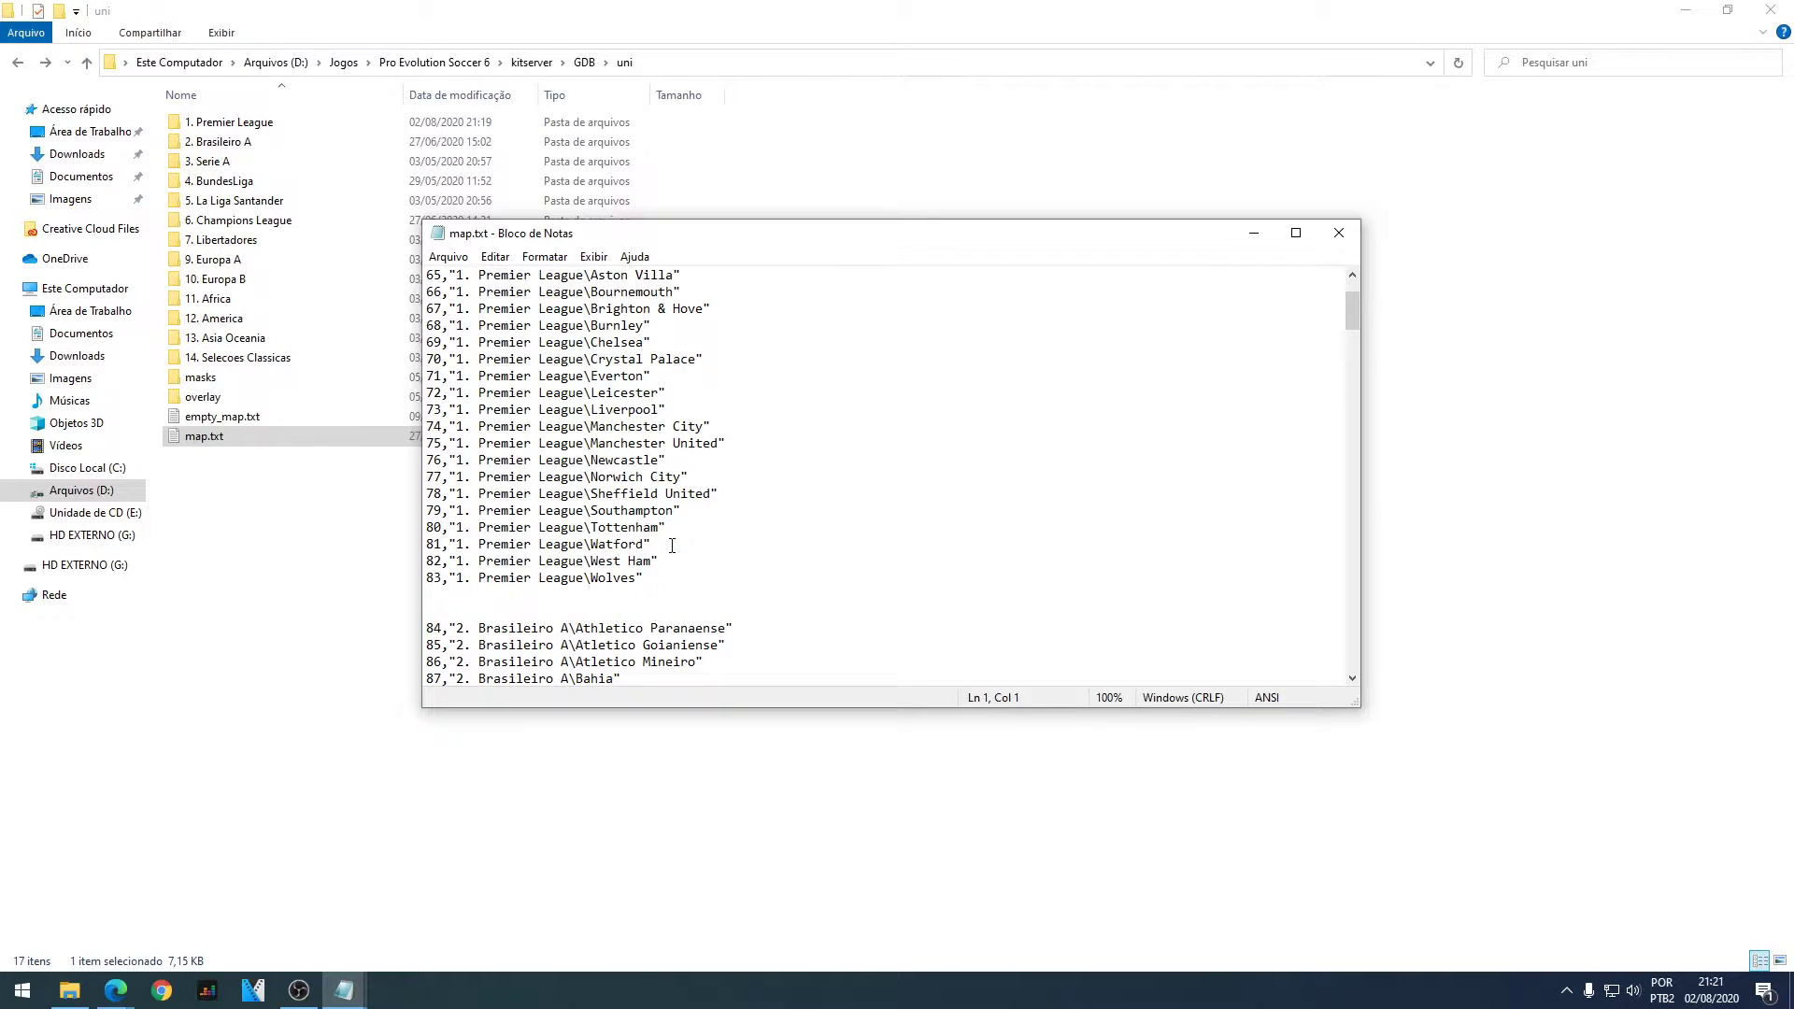
- Examine the map.txt entry for team 74, Manchester City, and its folder path in 1. Premier League
left_click_drag(712, 427, 379, 422)
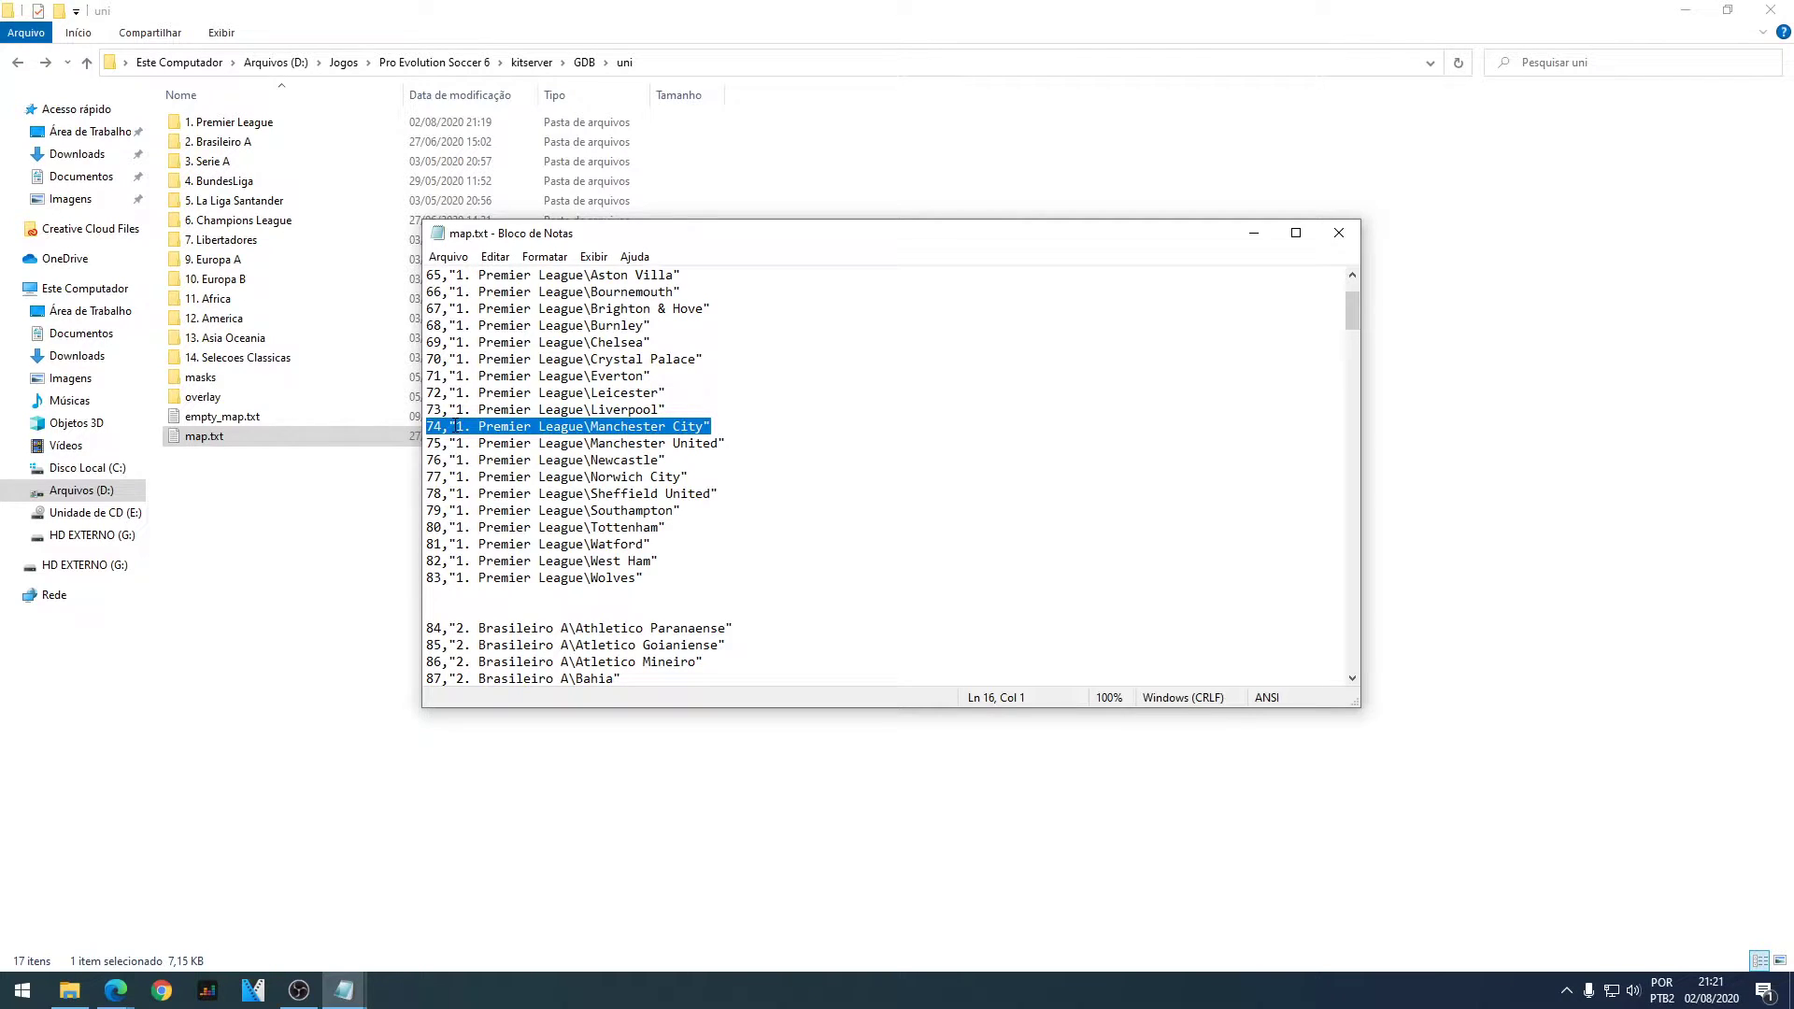
left_click(335, 554)
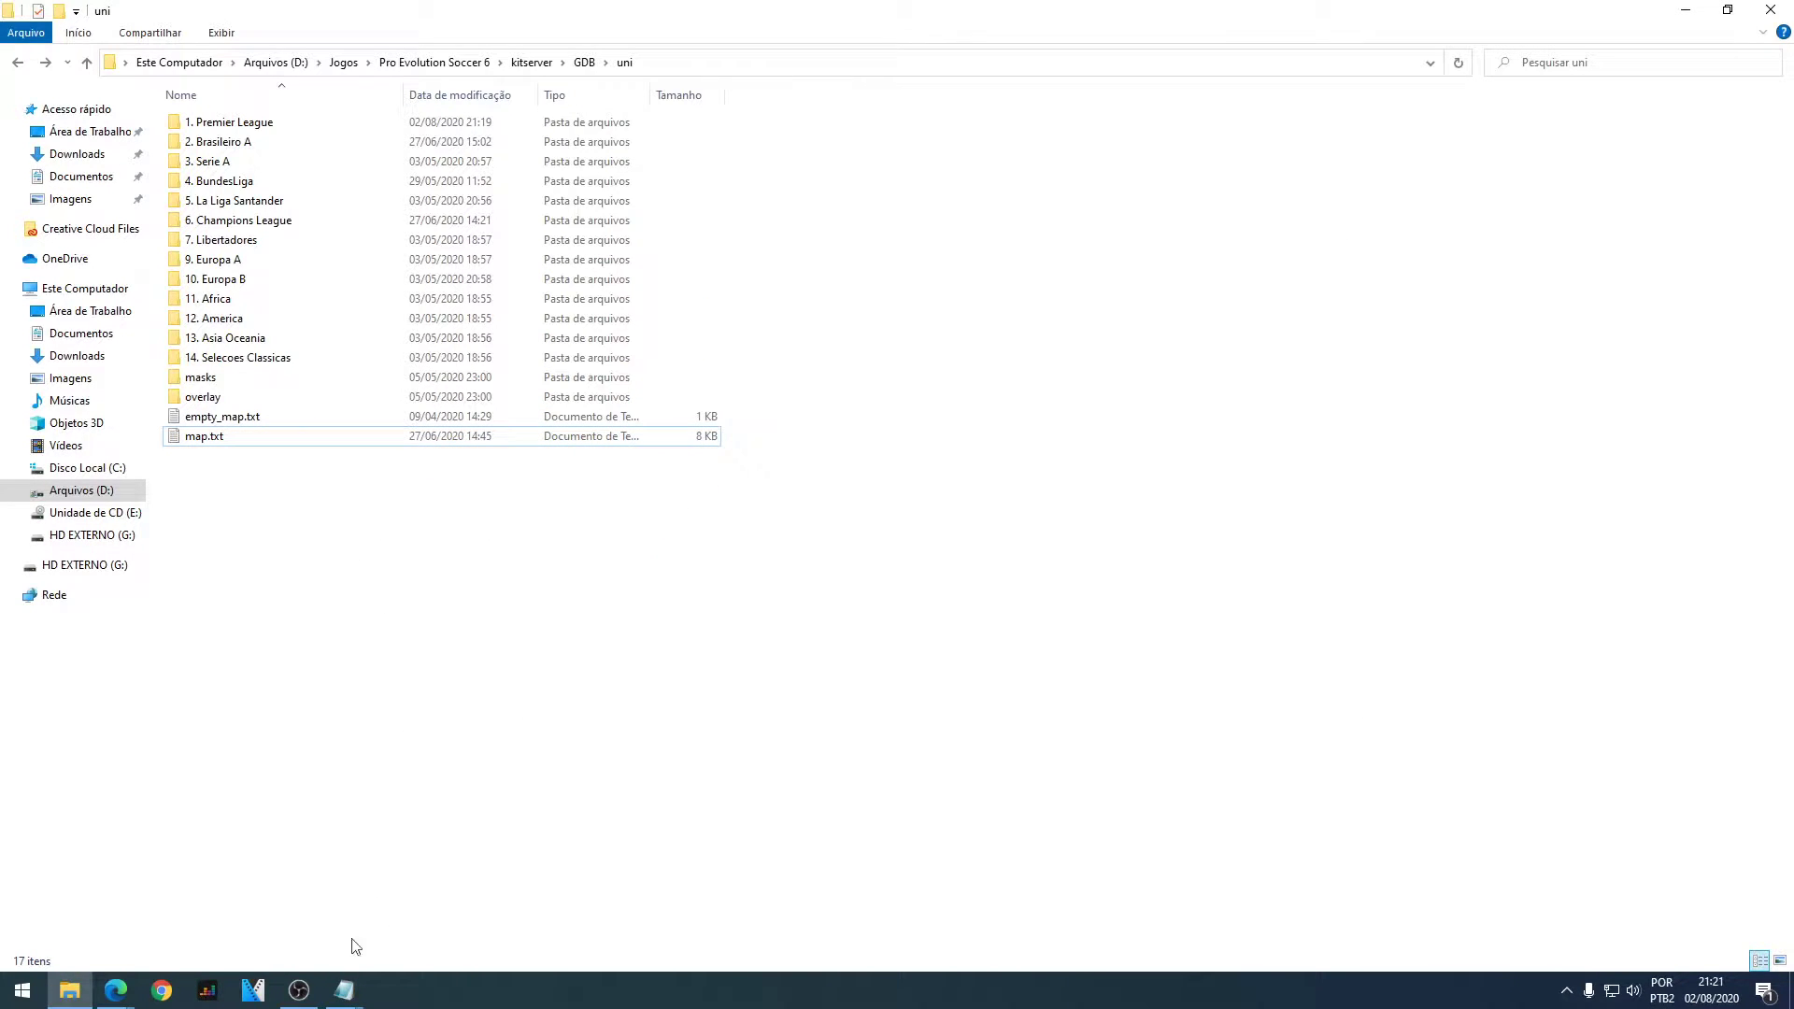
mouse_move(347, 986)
left_click(458, 901)
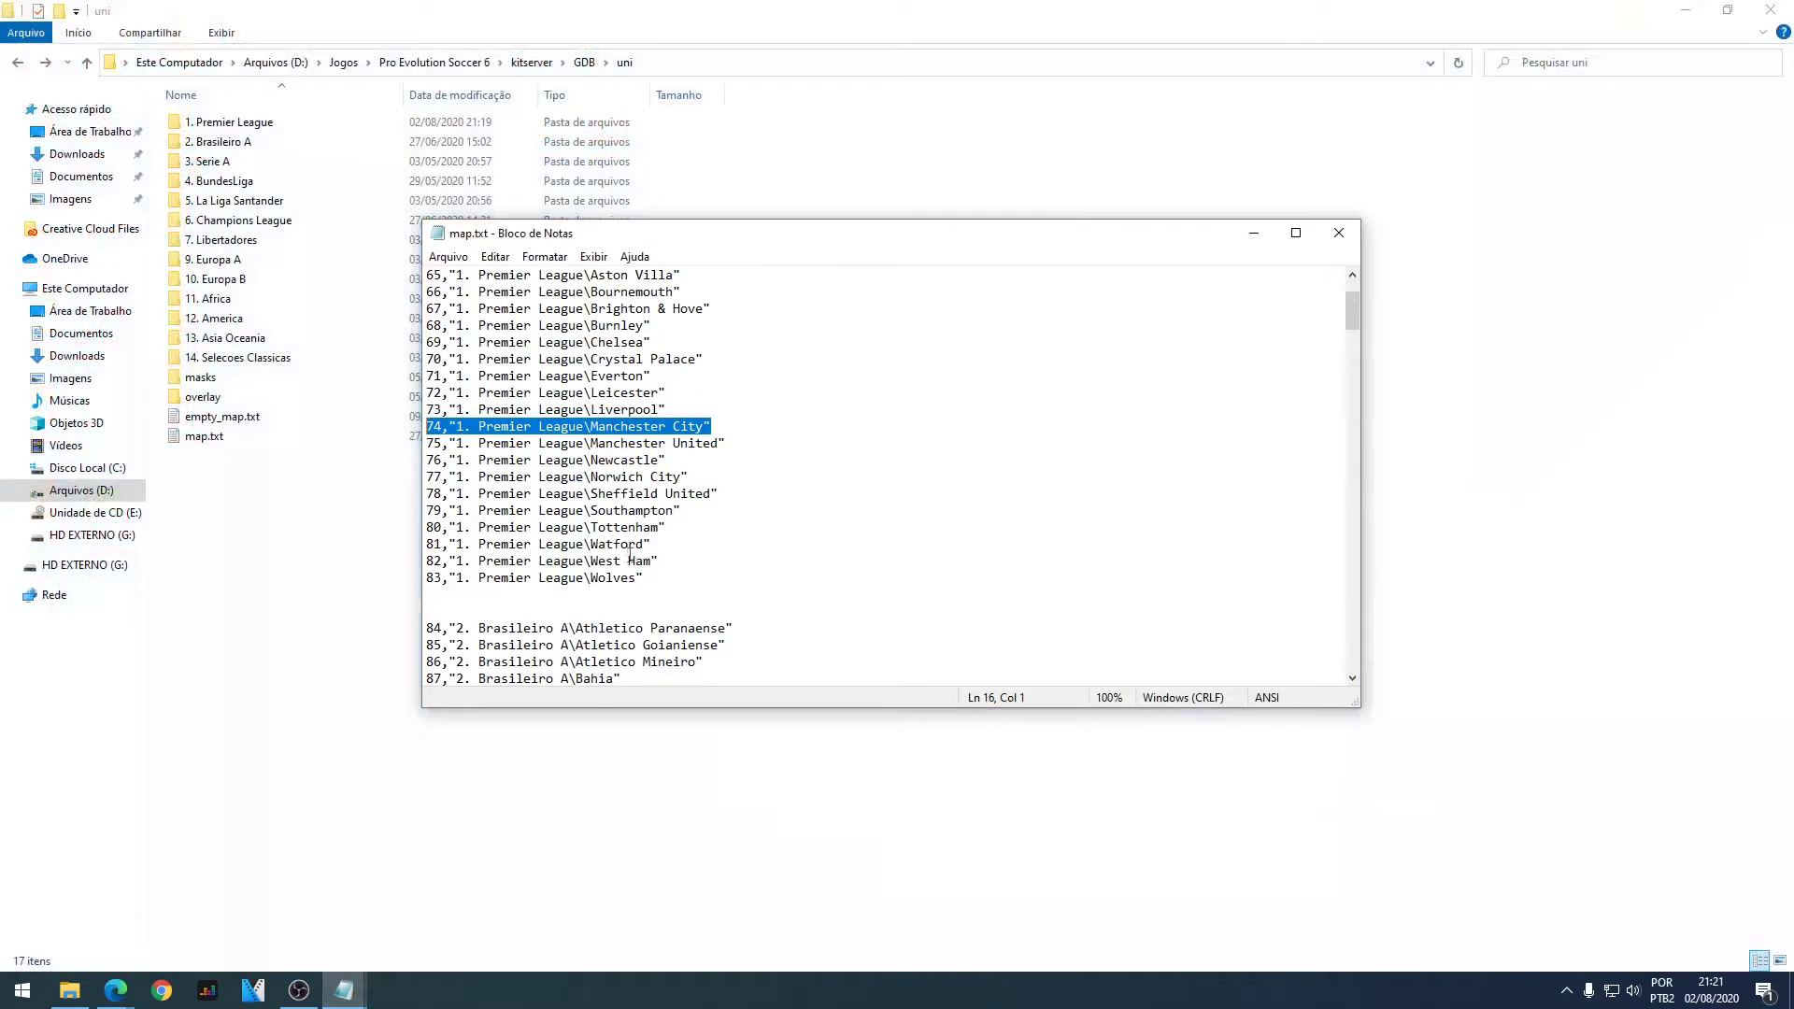
left_click(586, 425)
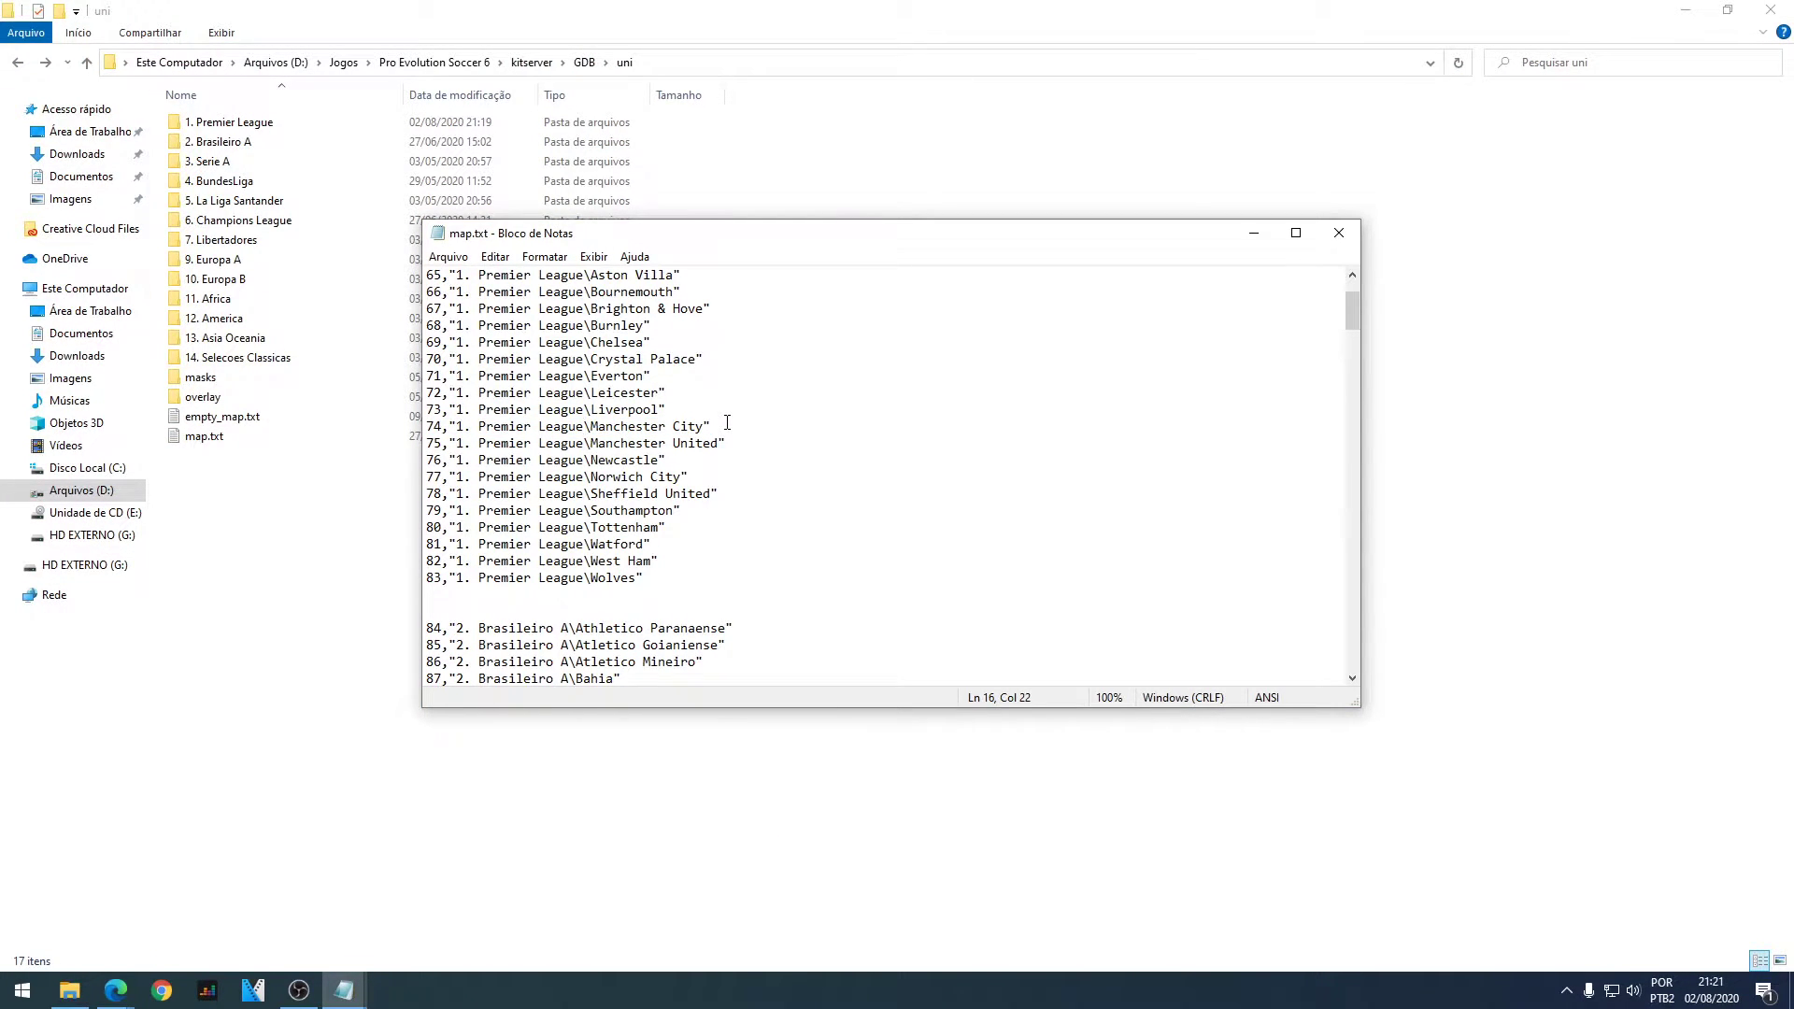
left_click(239, 553)
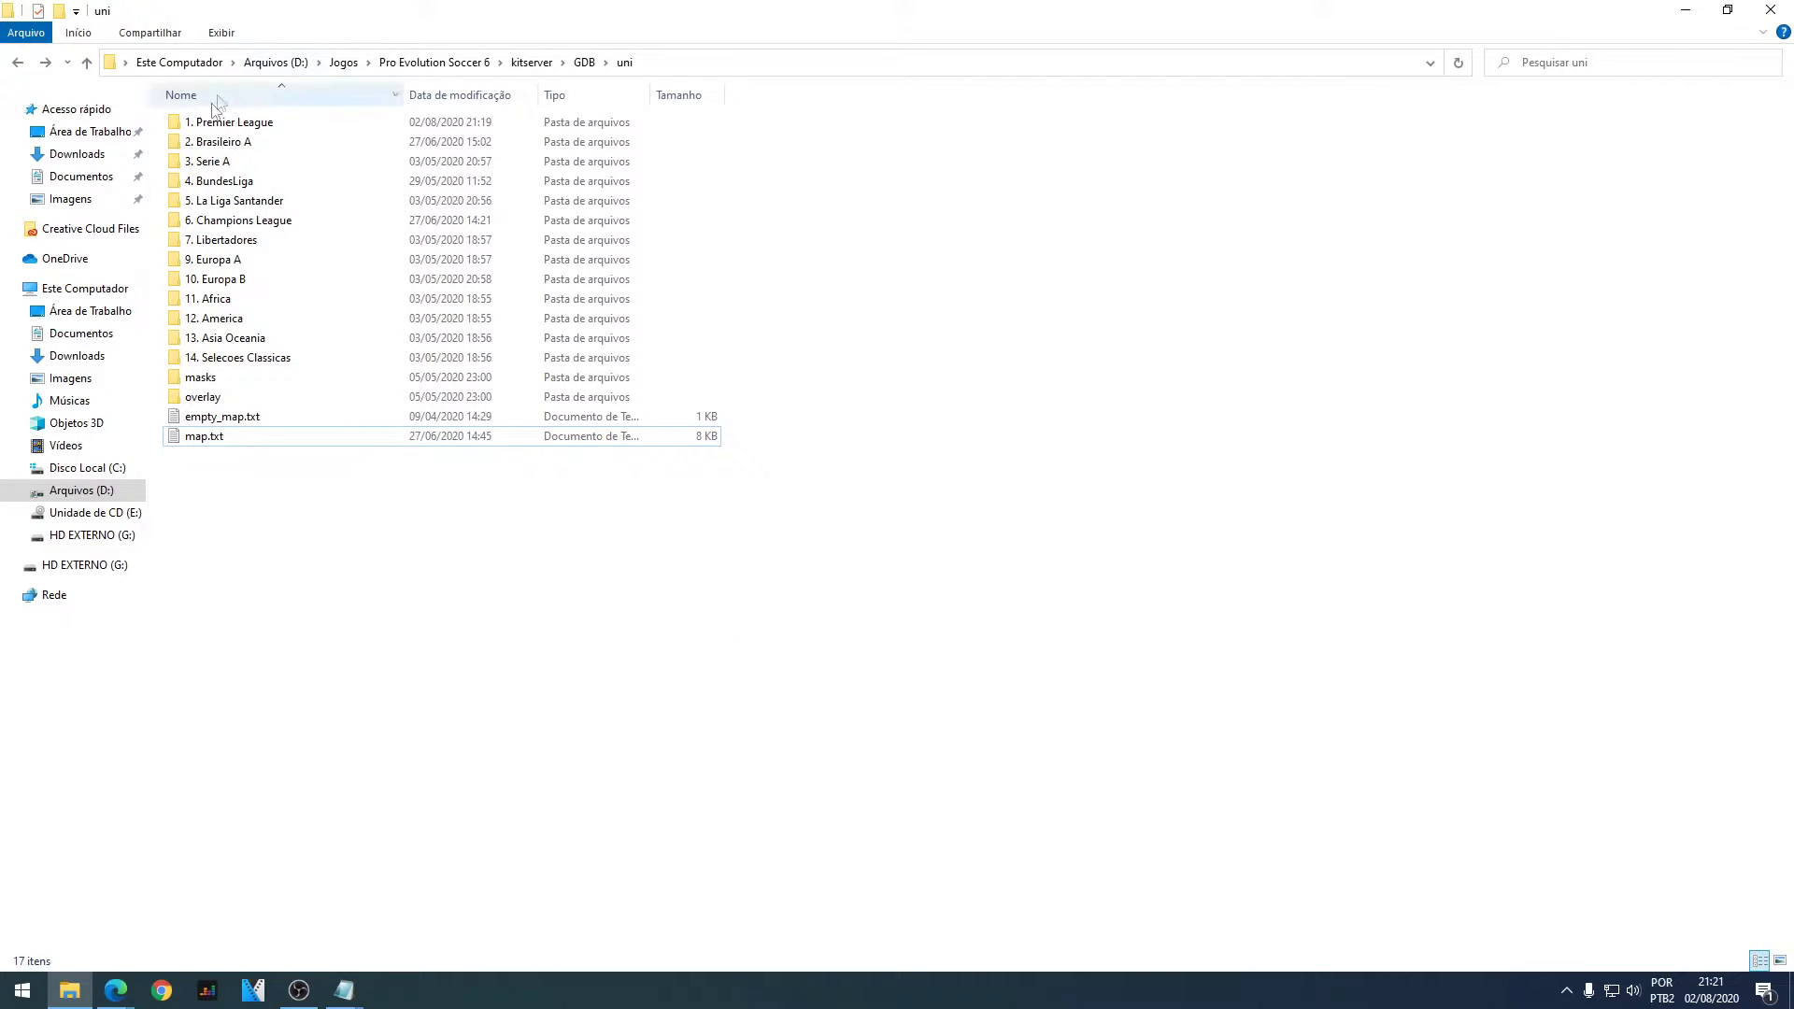
- Rename the Manchester Blue folder inside 1. Premier League as Manchester City to match its map.txt entry
double_click(240, 124)
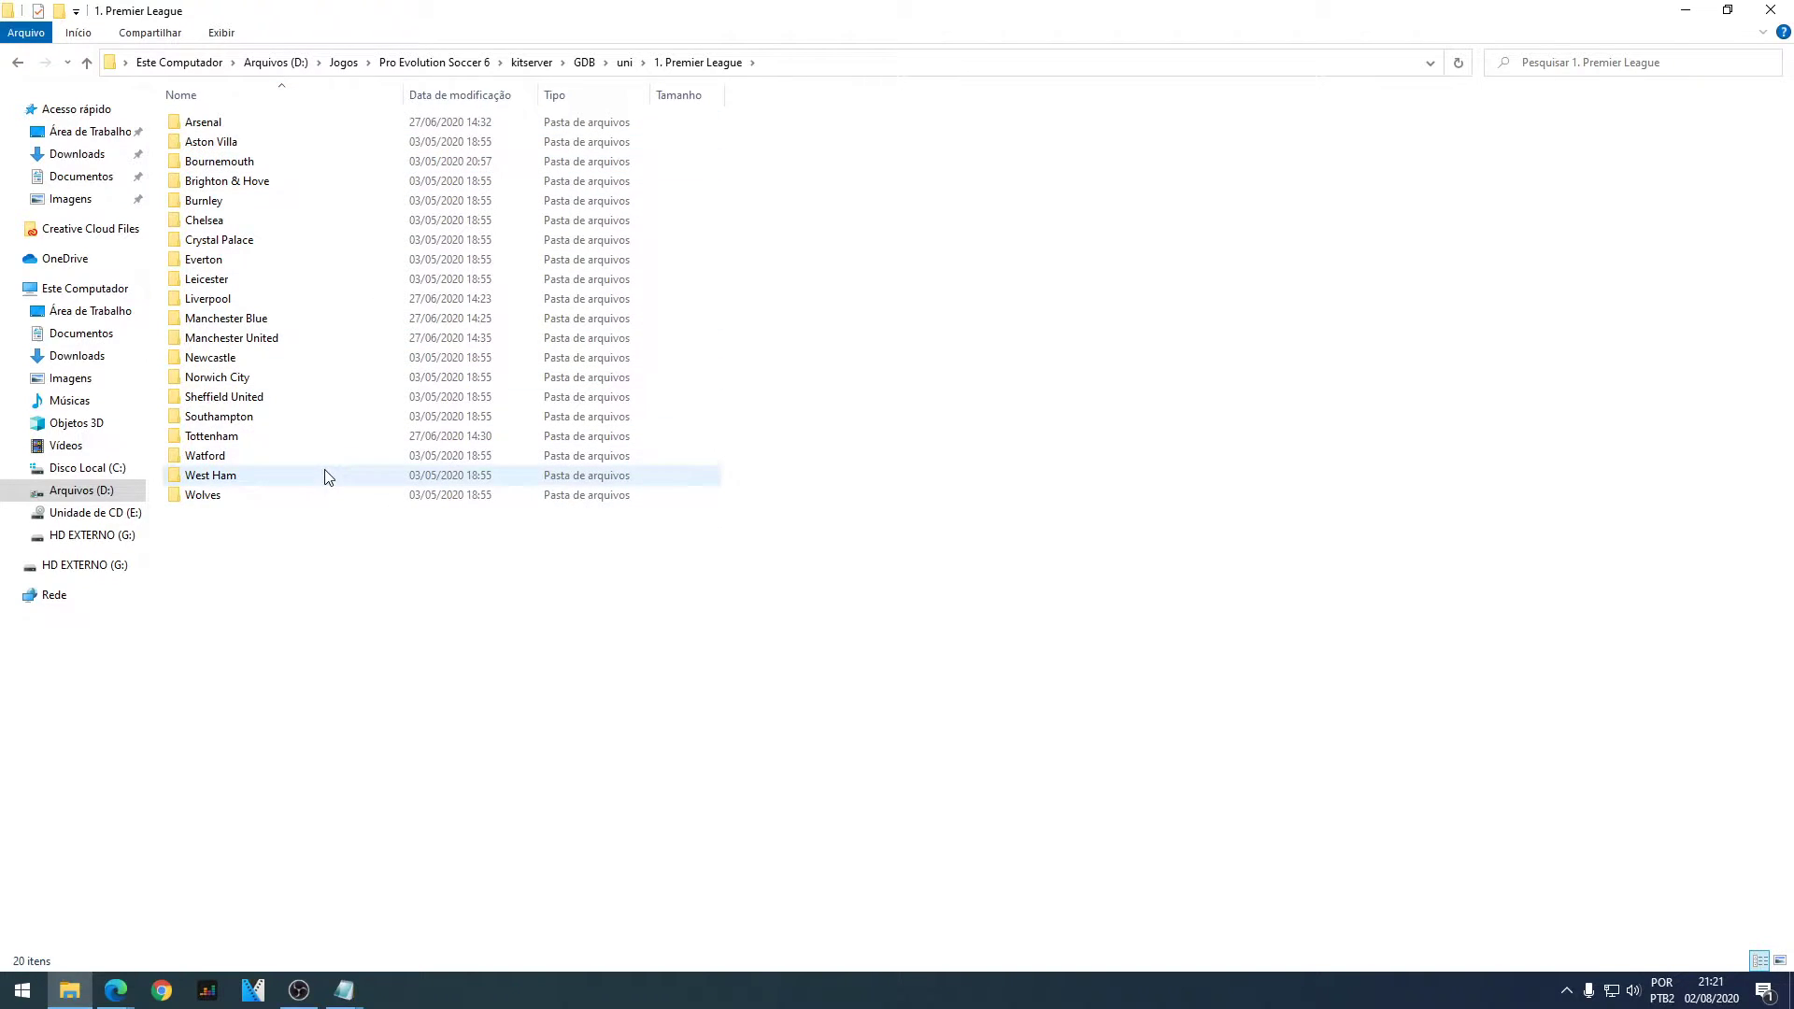
left_click(293, 322)
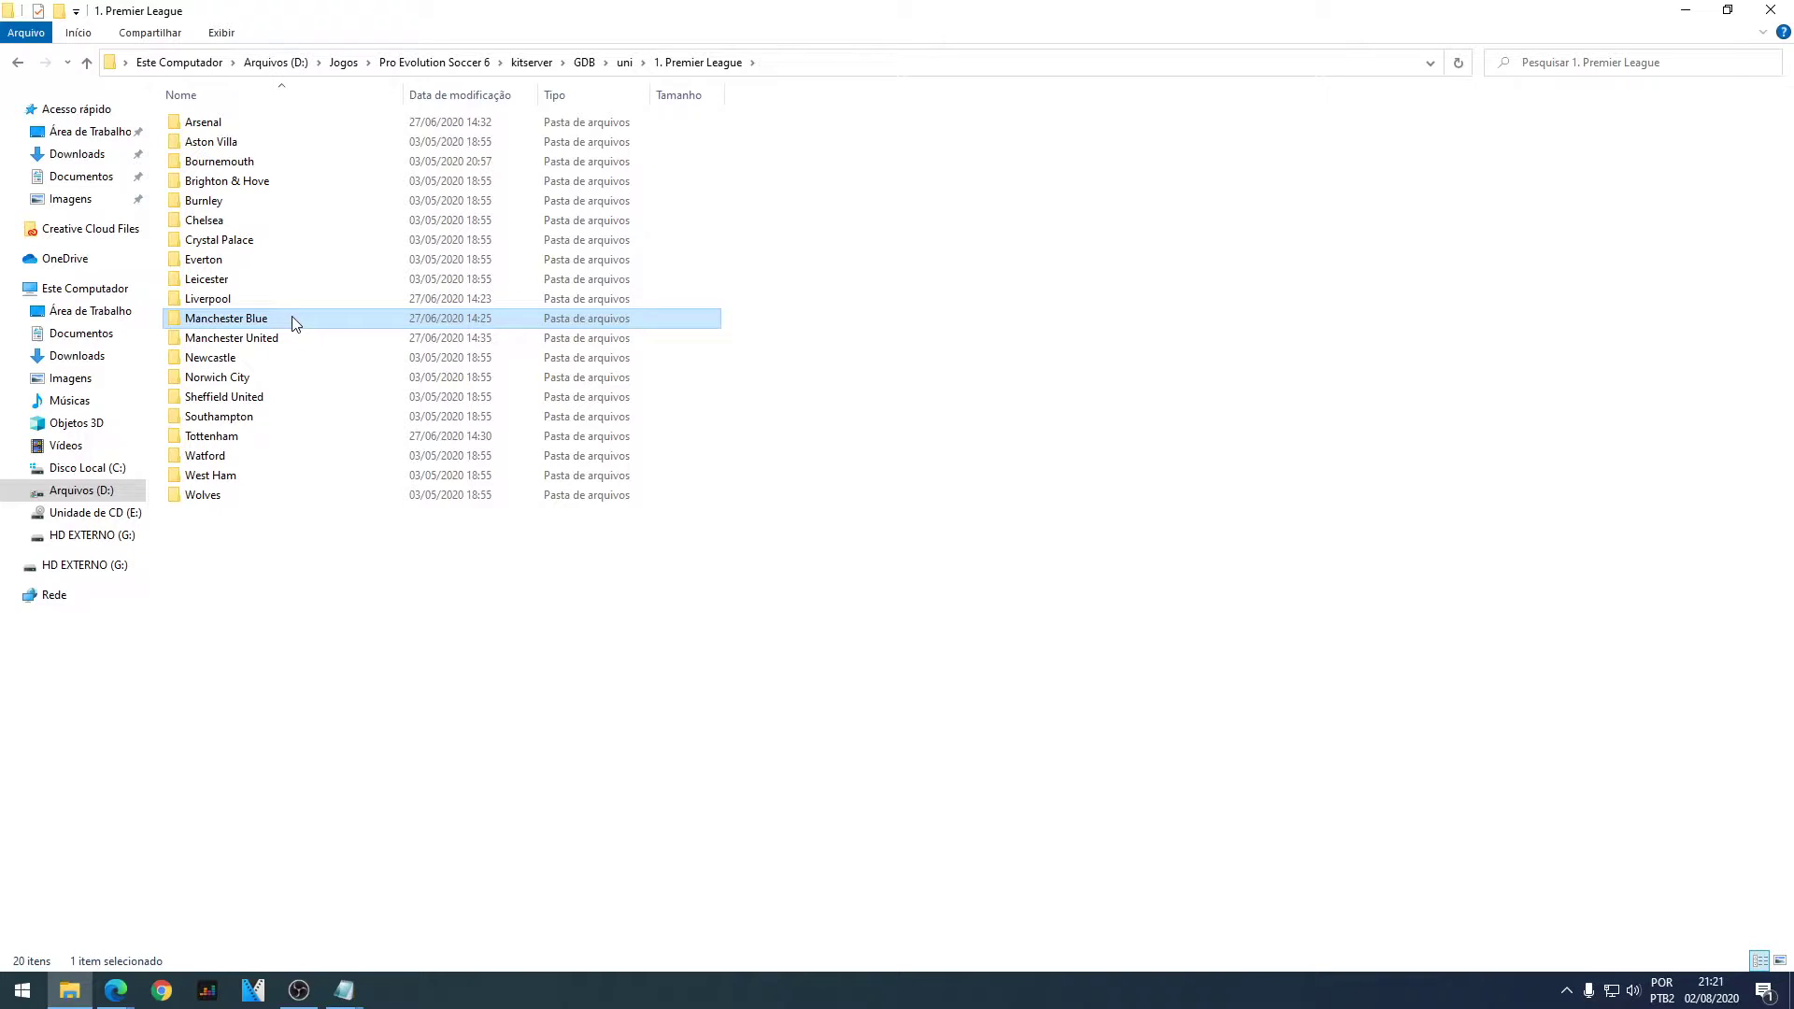
key("F2")
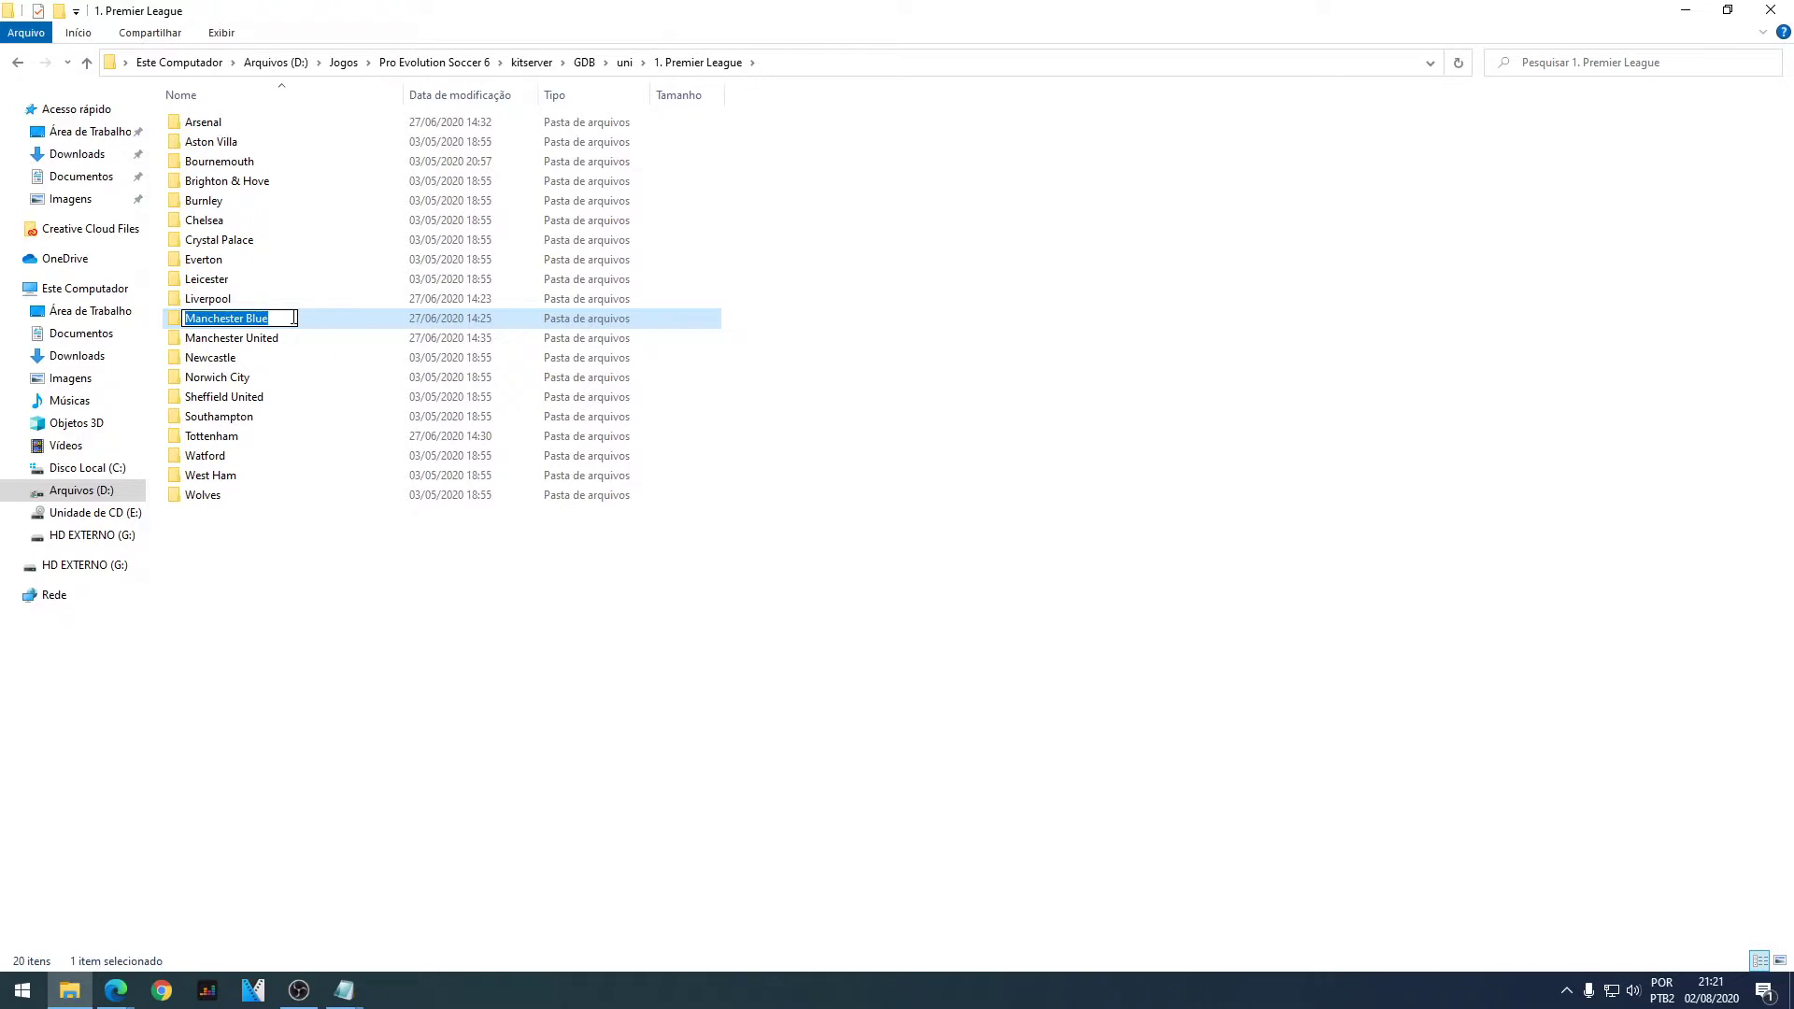
left_click(294, 318)
key("BackSpace")
key("BackSpace")
key("BackSpace")
key("BackSpace")
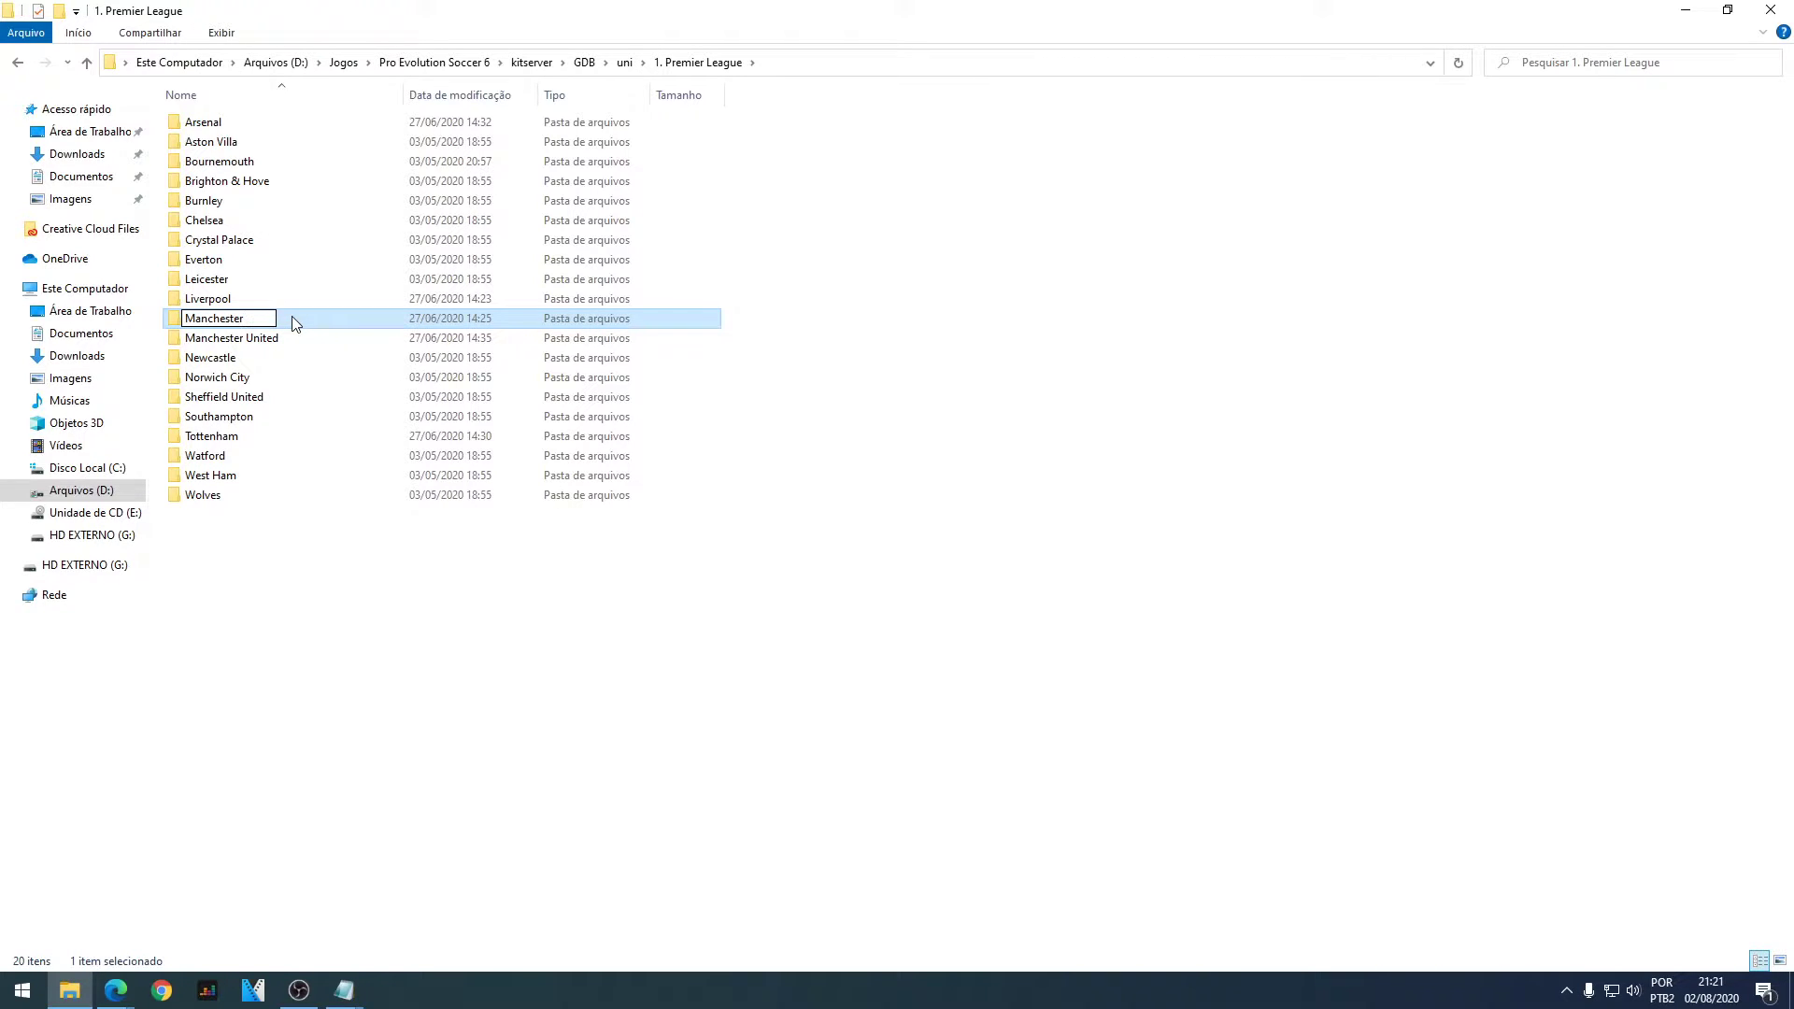
type("City")
key("Return")
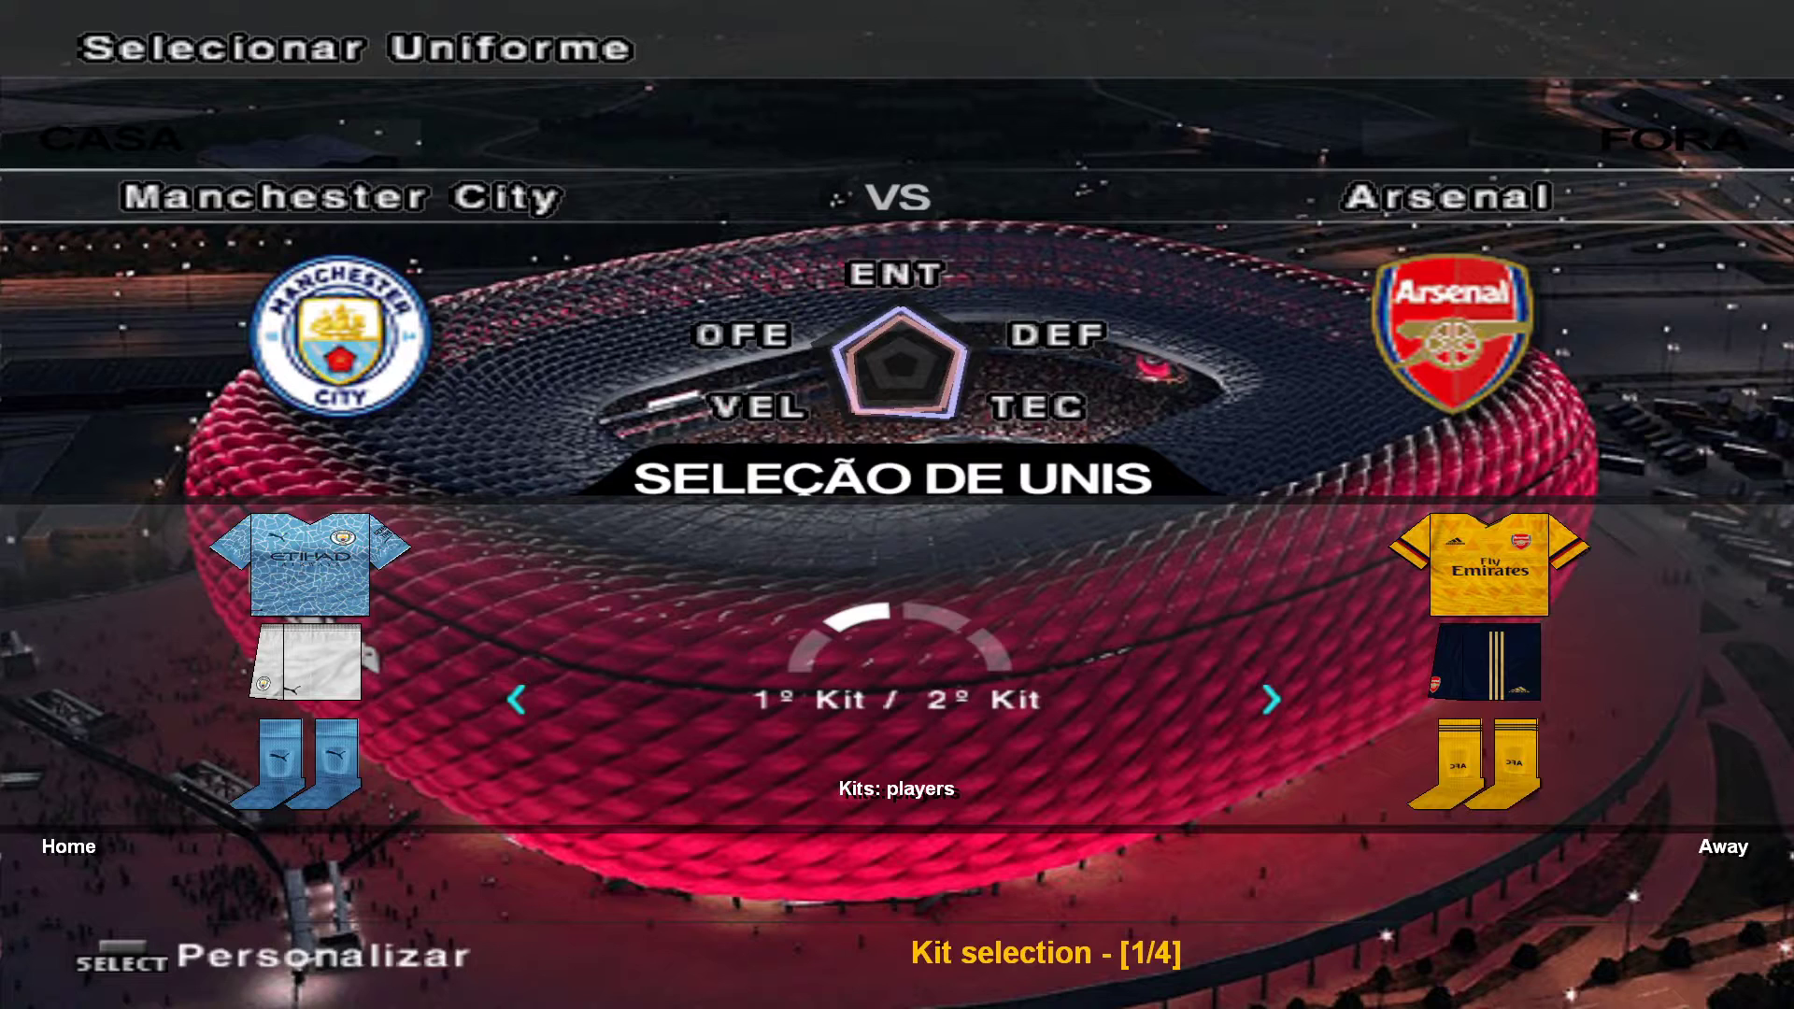
- In Pro Evolution Soccer 6, cycle through Manchester City's available kits on the kit selection screen
key("Right")
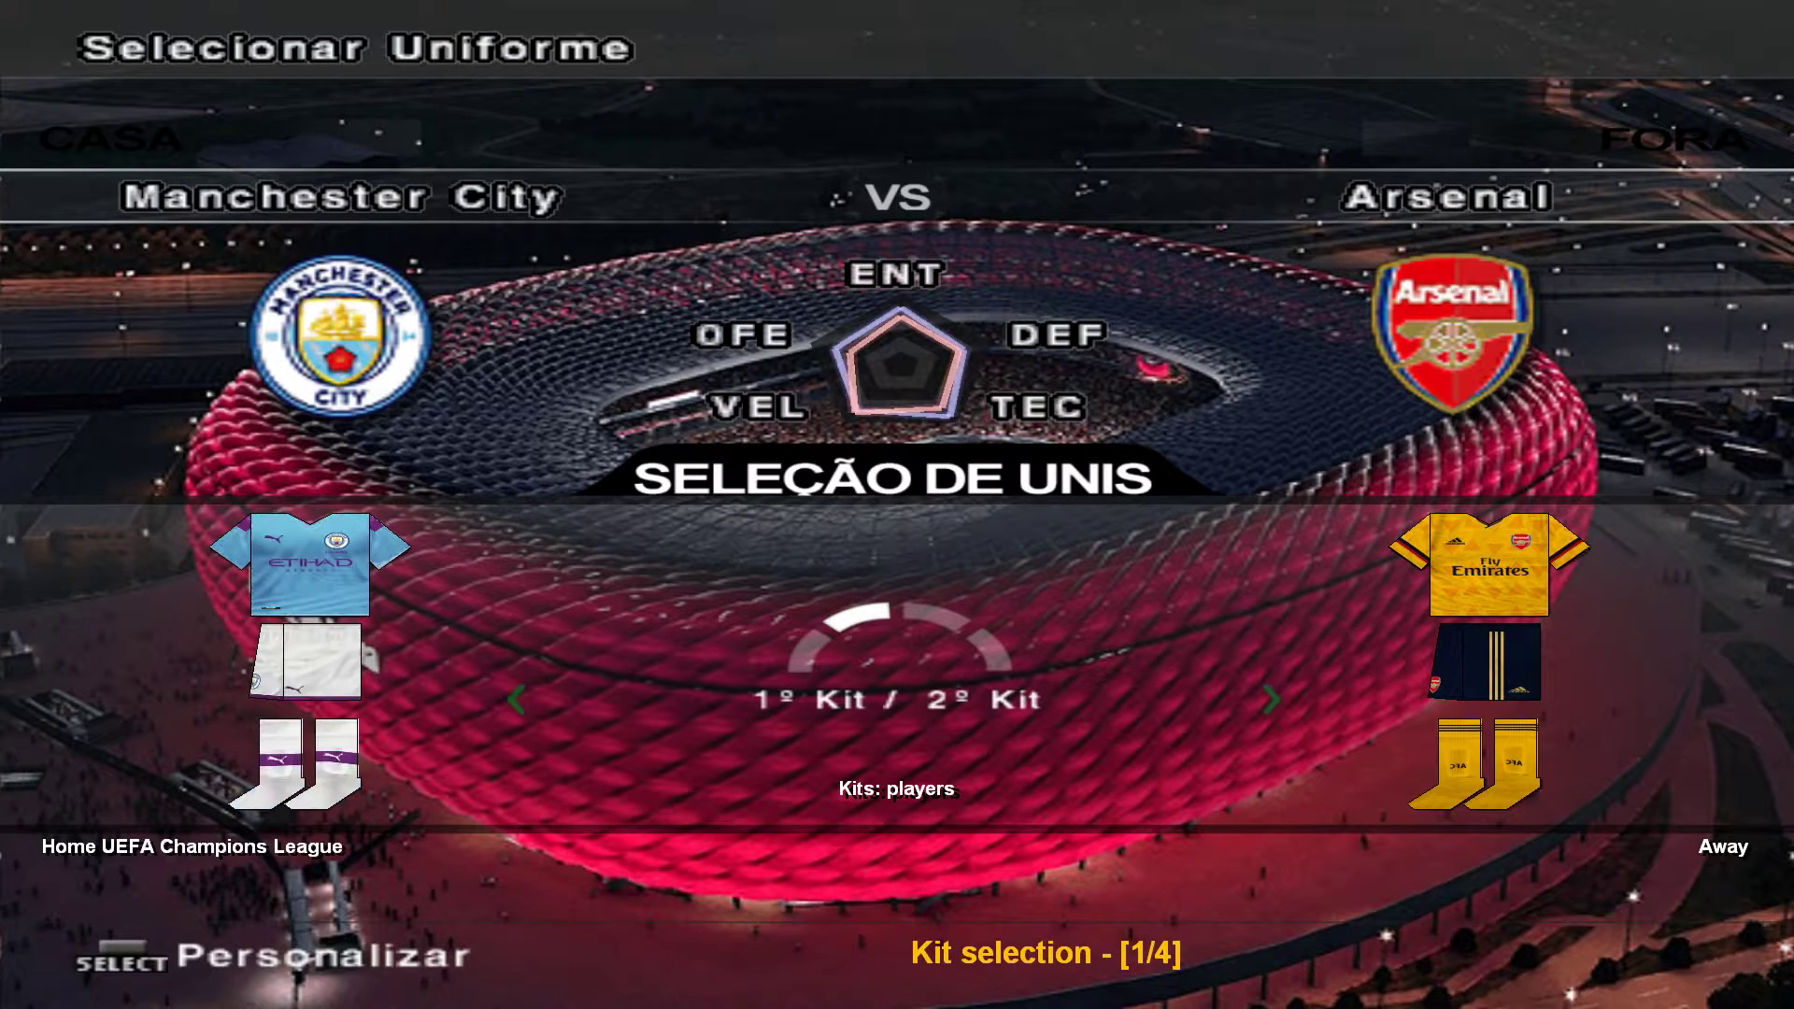
key("Right")
key("Right")
key("Right")
key("Right")
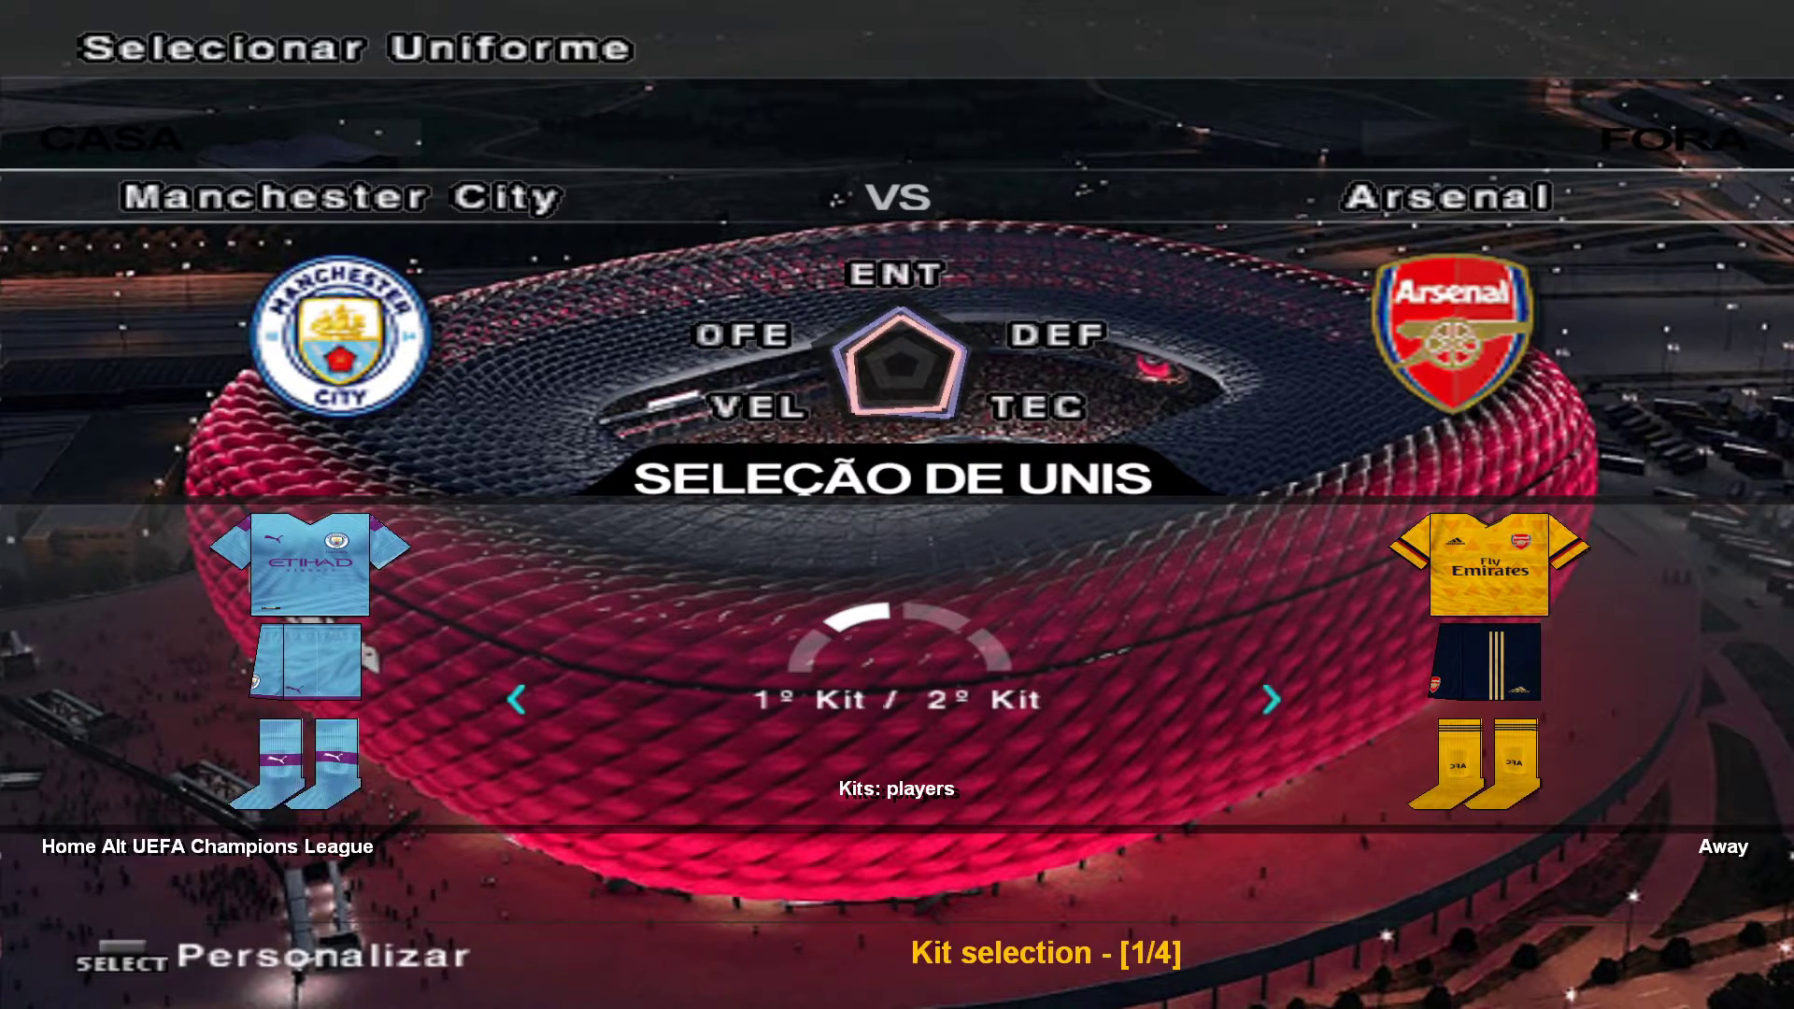
key("Right")
key("Right")
key("Right")
key("Right")
key("Right")
key("Right")
key("Right")
key("Right")
key("Right")
key("Right")
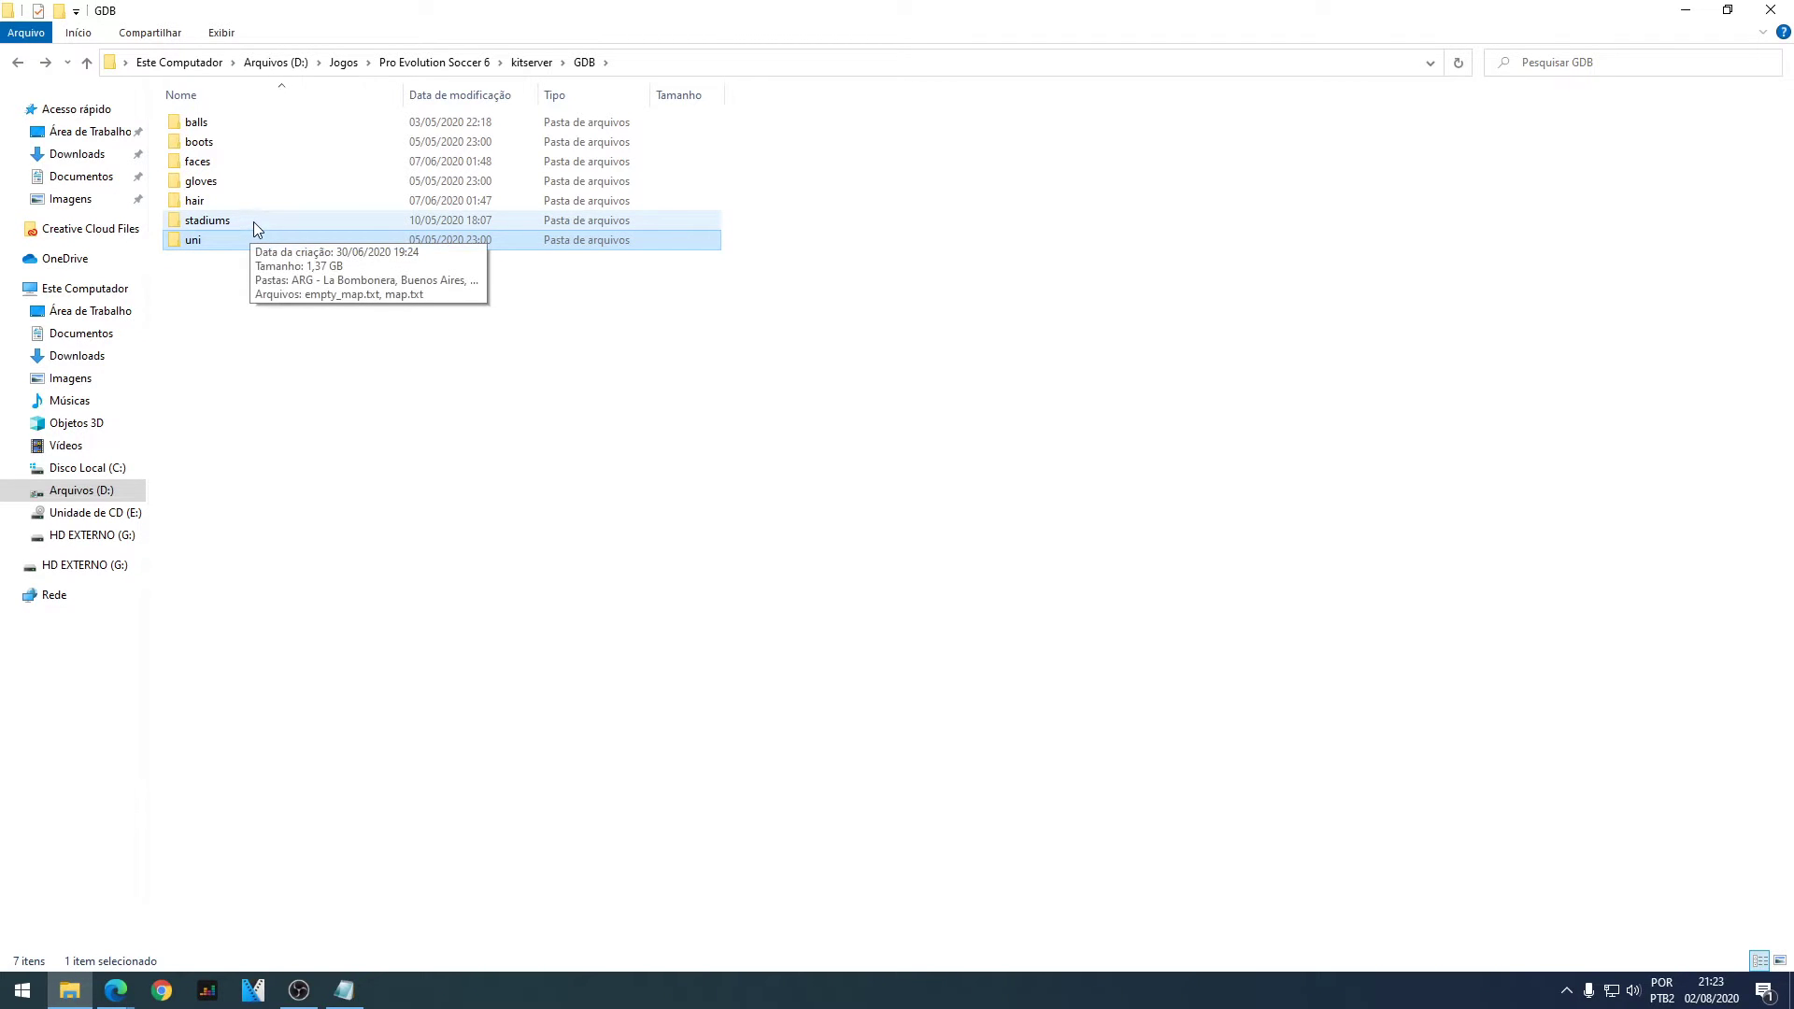
- Inspect the weather subfolders and files inside the La Bombonera and Alfredo Jaconi folders of GDB\stadiums
double_click(254, 222)
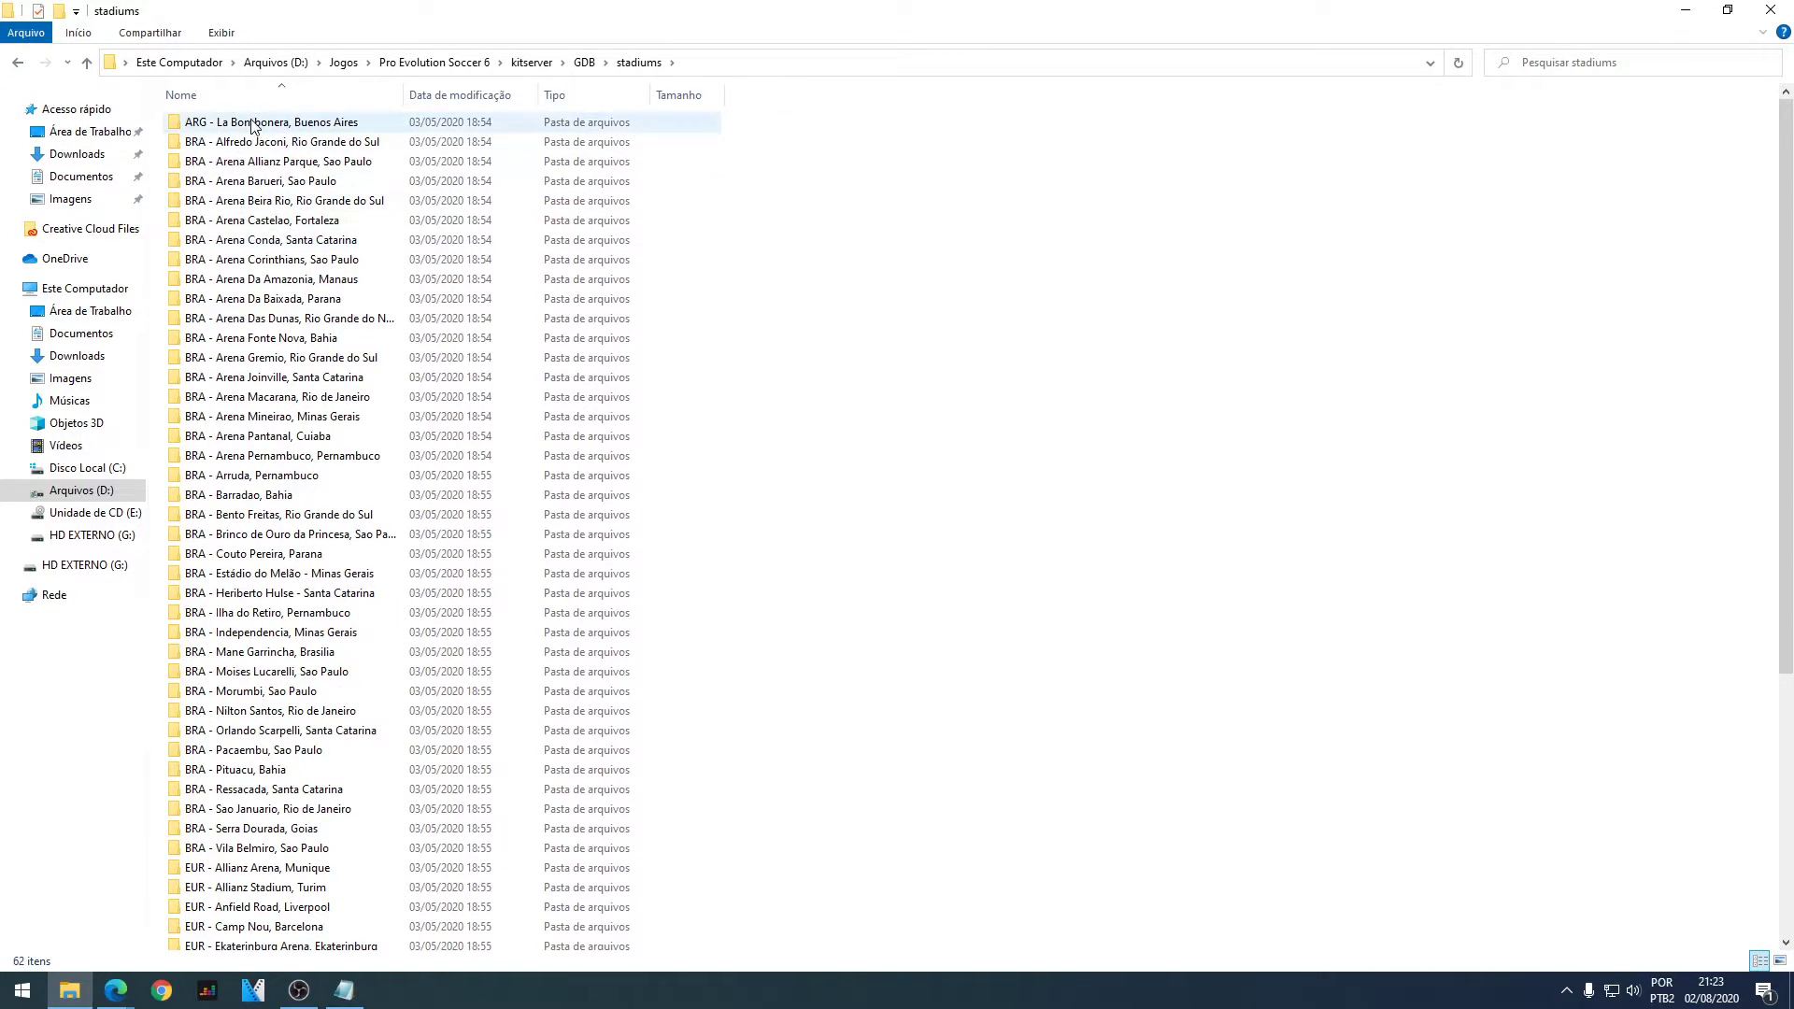
double_click(253, 124)
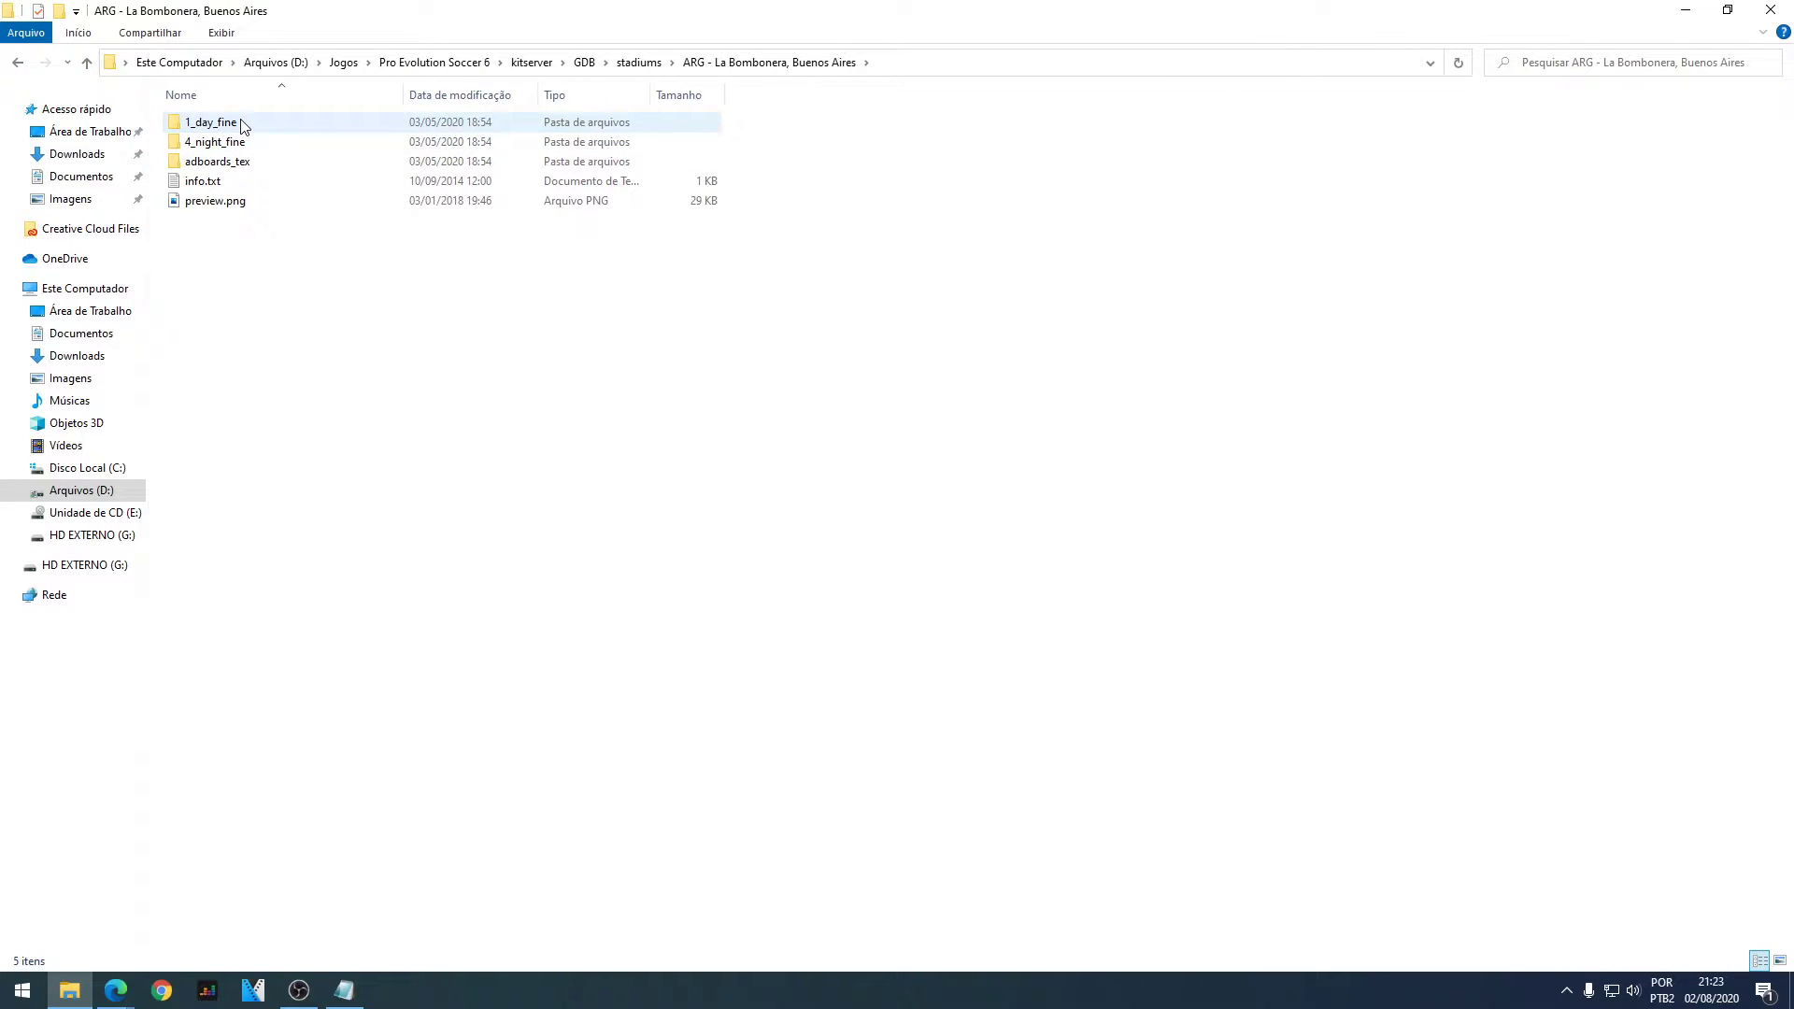
mouse_move(237, 145)
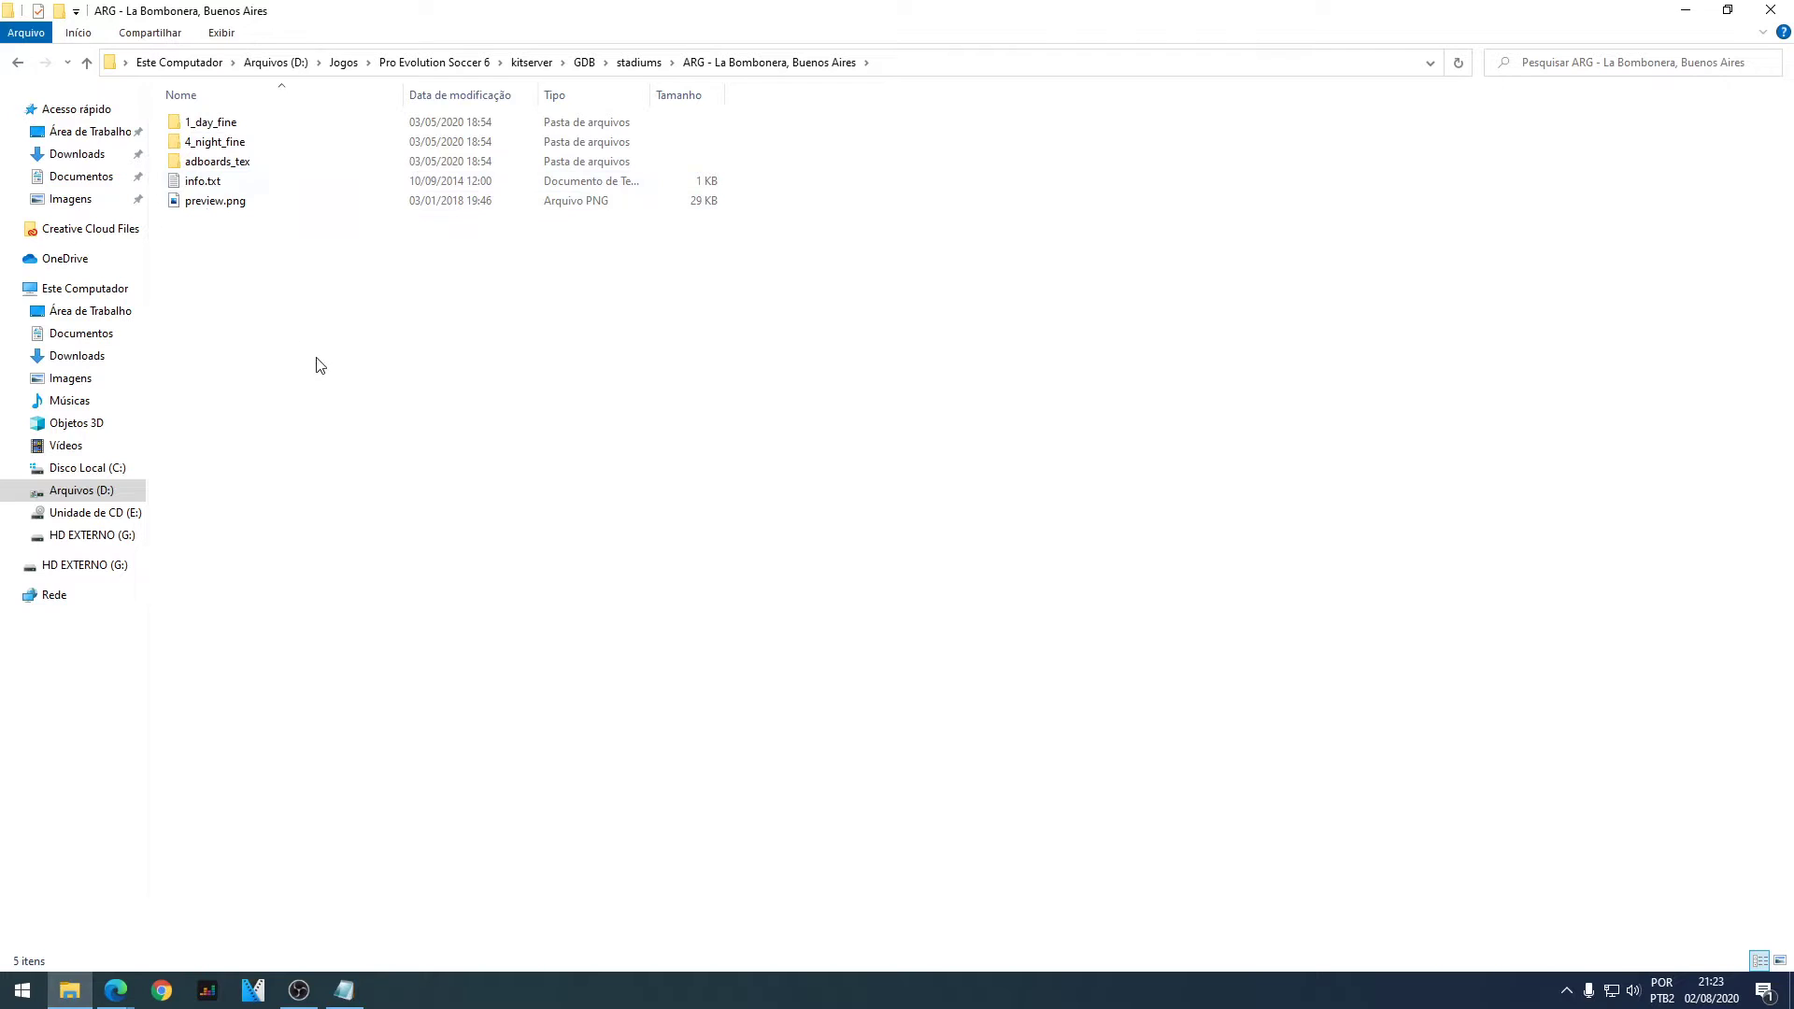
key("BackSpace")
double_click(252, 141)
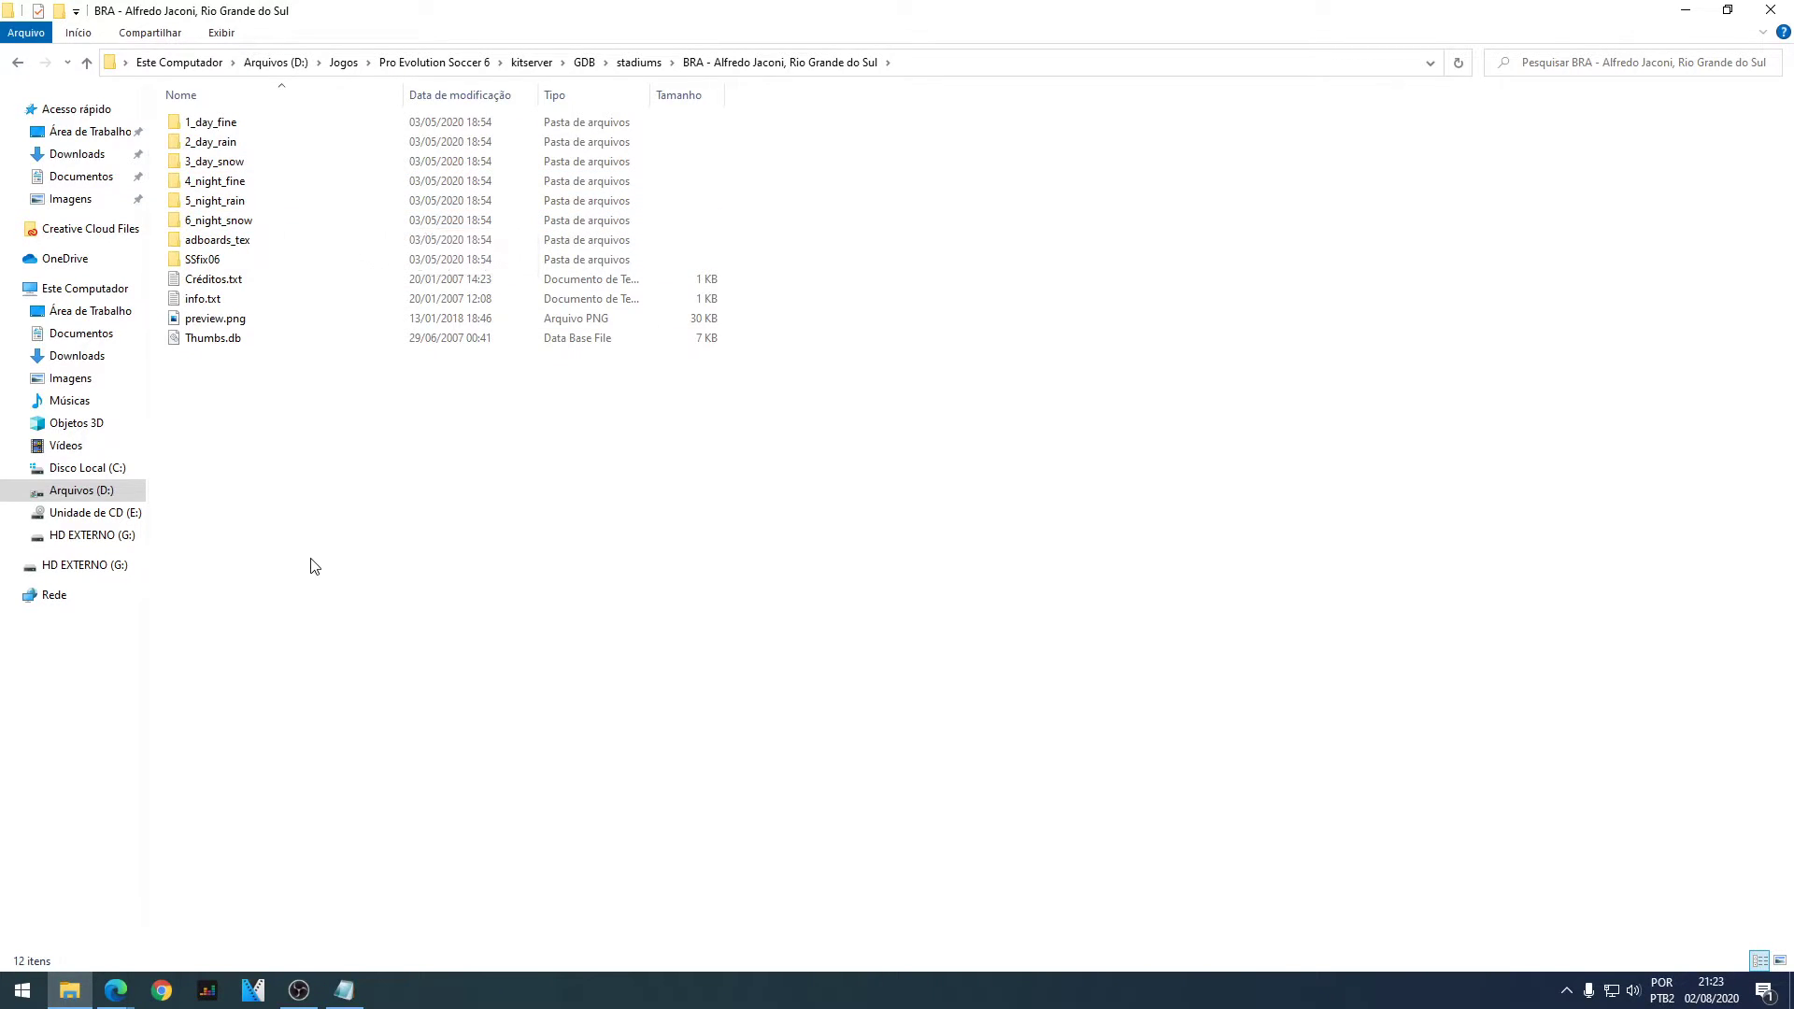
key("BackSpace")
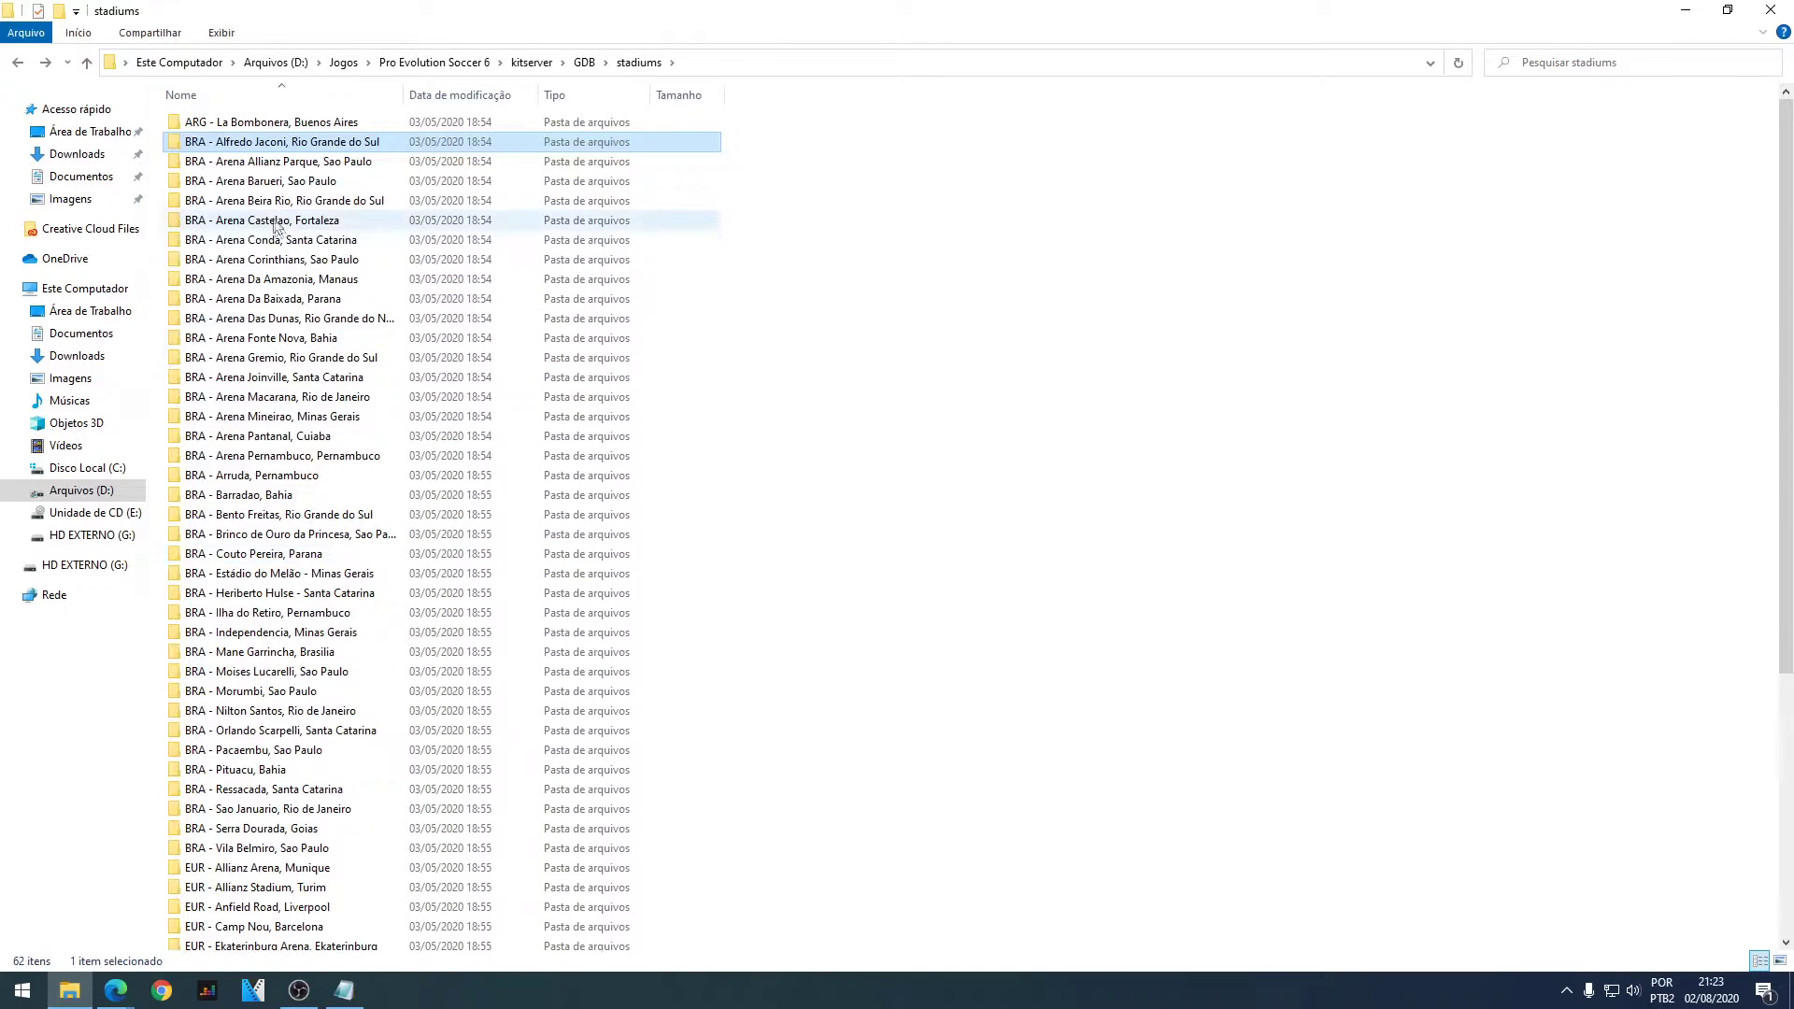
double_click(285, 146)
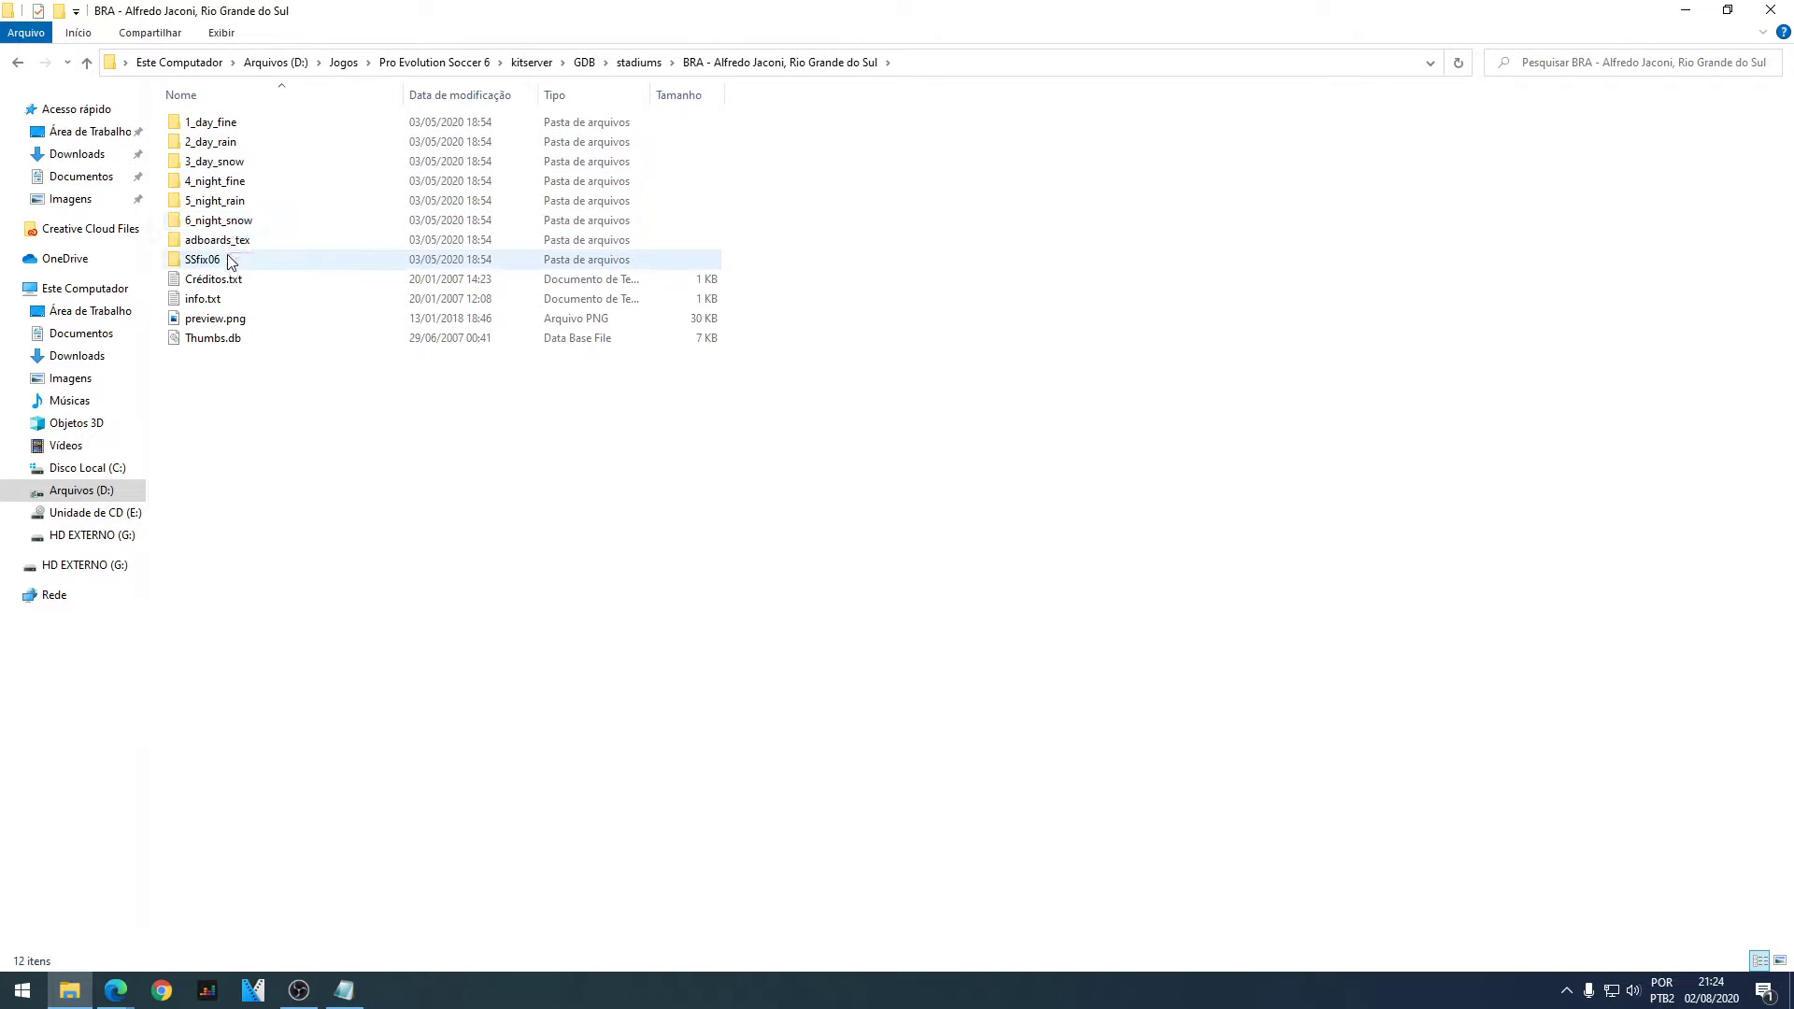
mouse_move(229, 263)
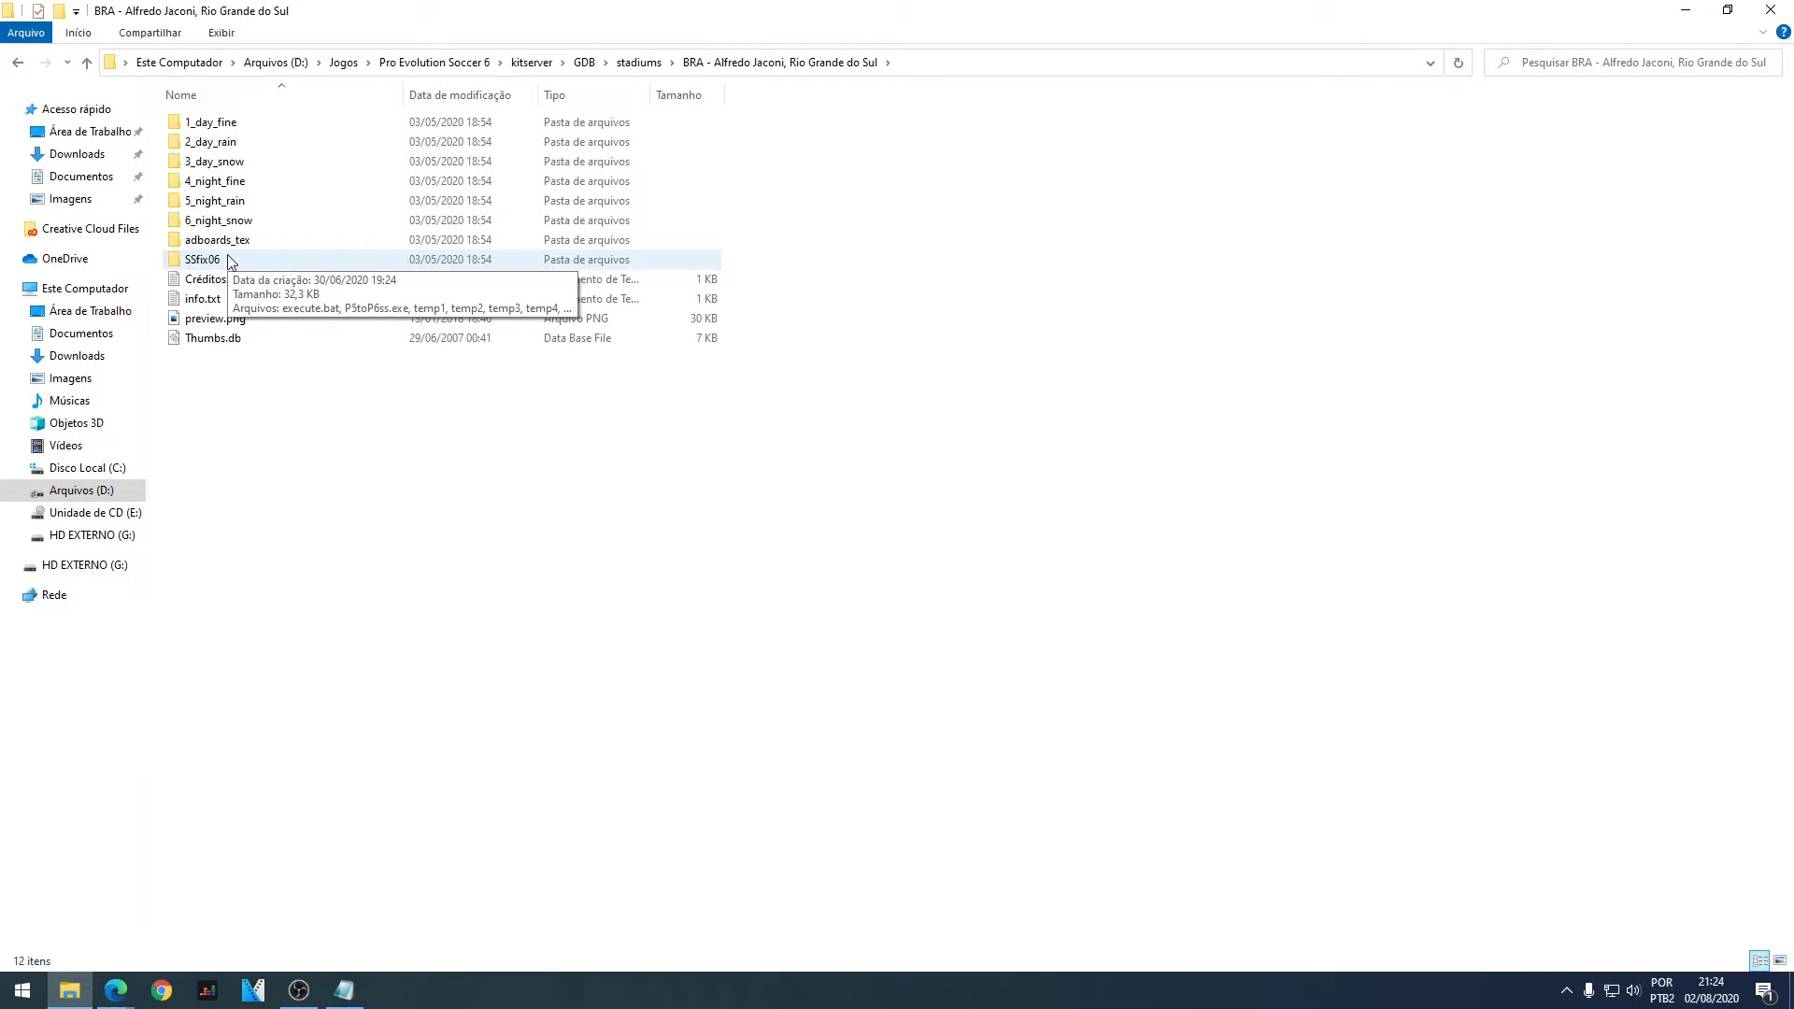
key("BackSpace")
- Open map.txt in the stadiums folder and review which stadium is assigned to each team number
scroll(329, 467, "down", 1)
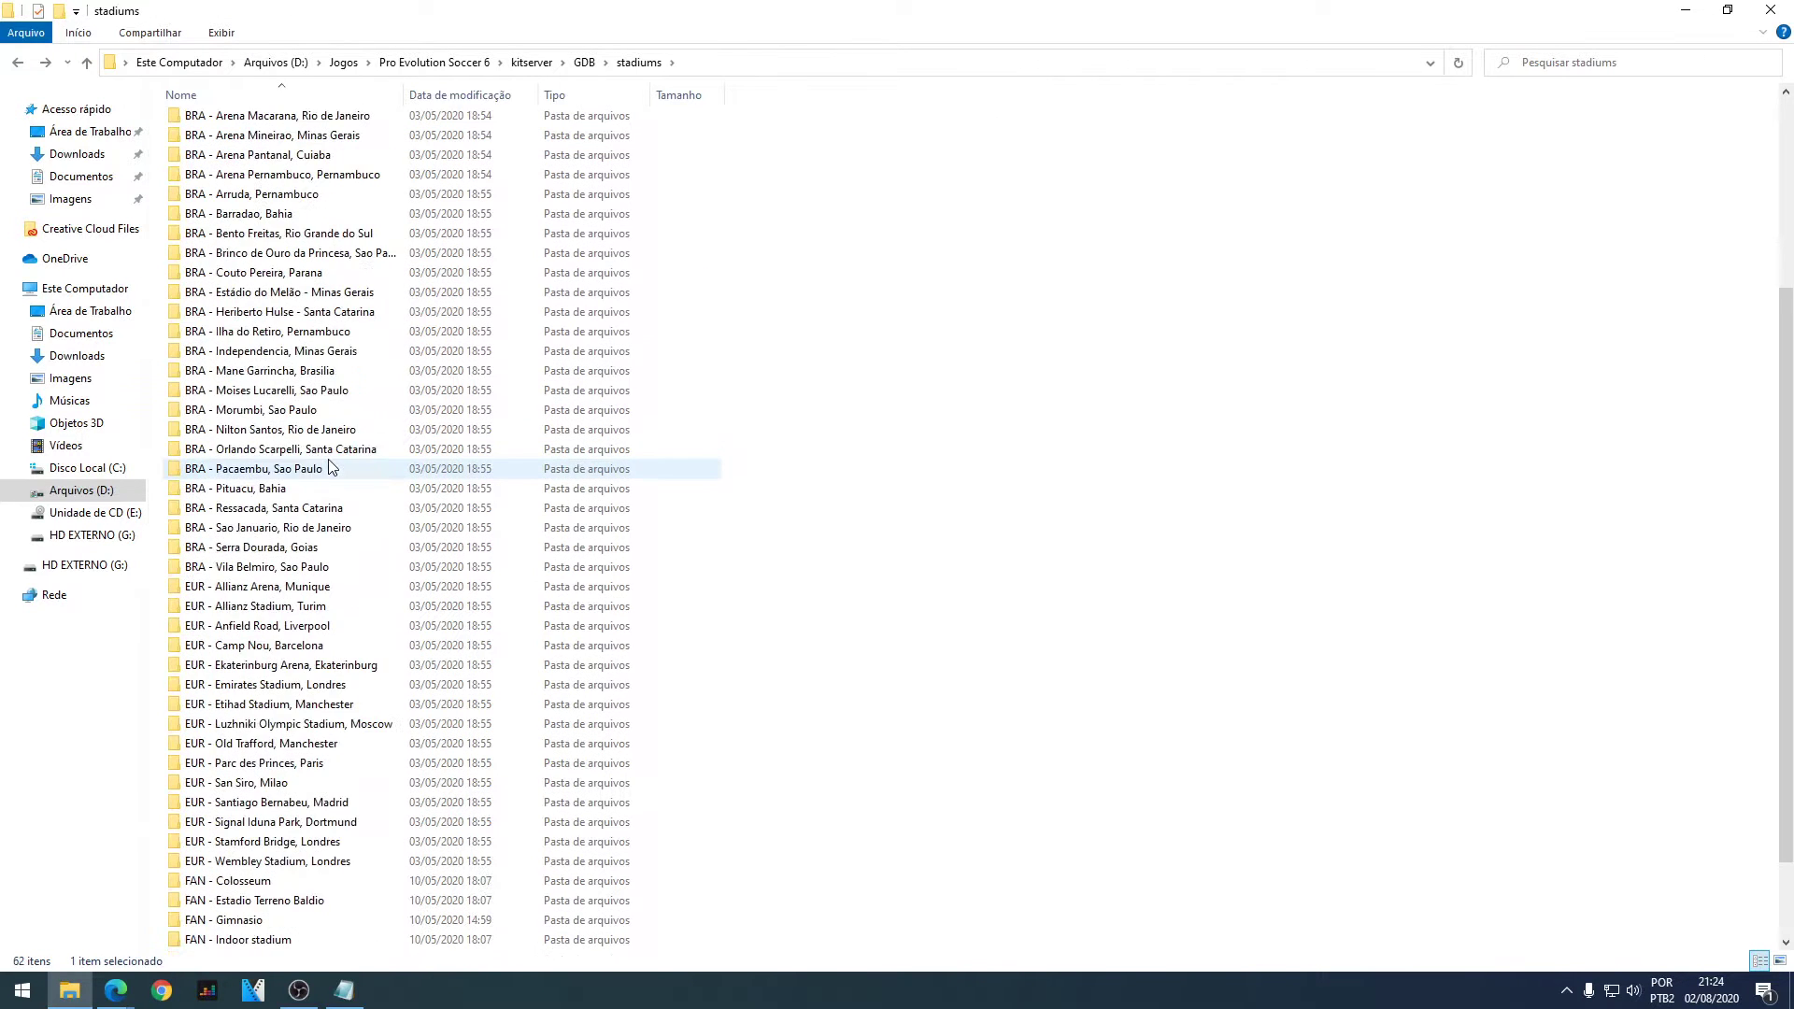
scroll(336, 579, "down", 2)
double_click(200, 939)
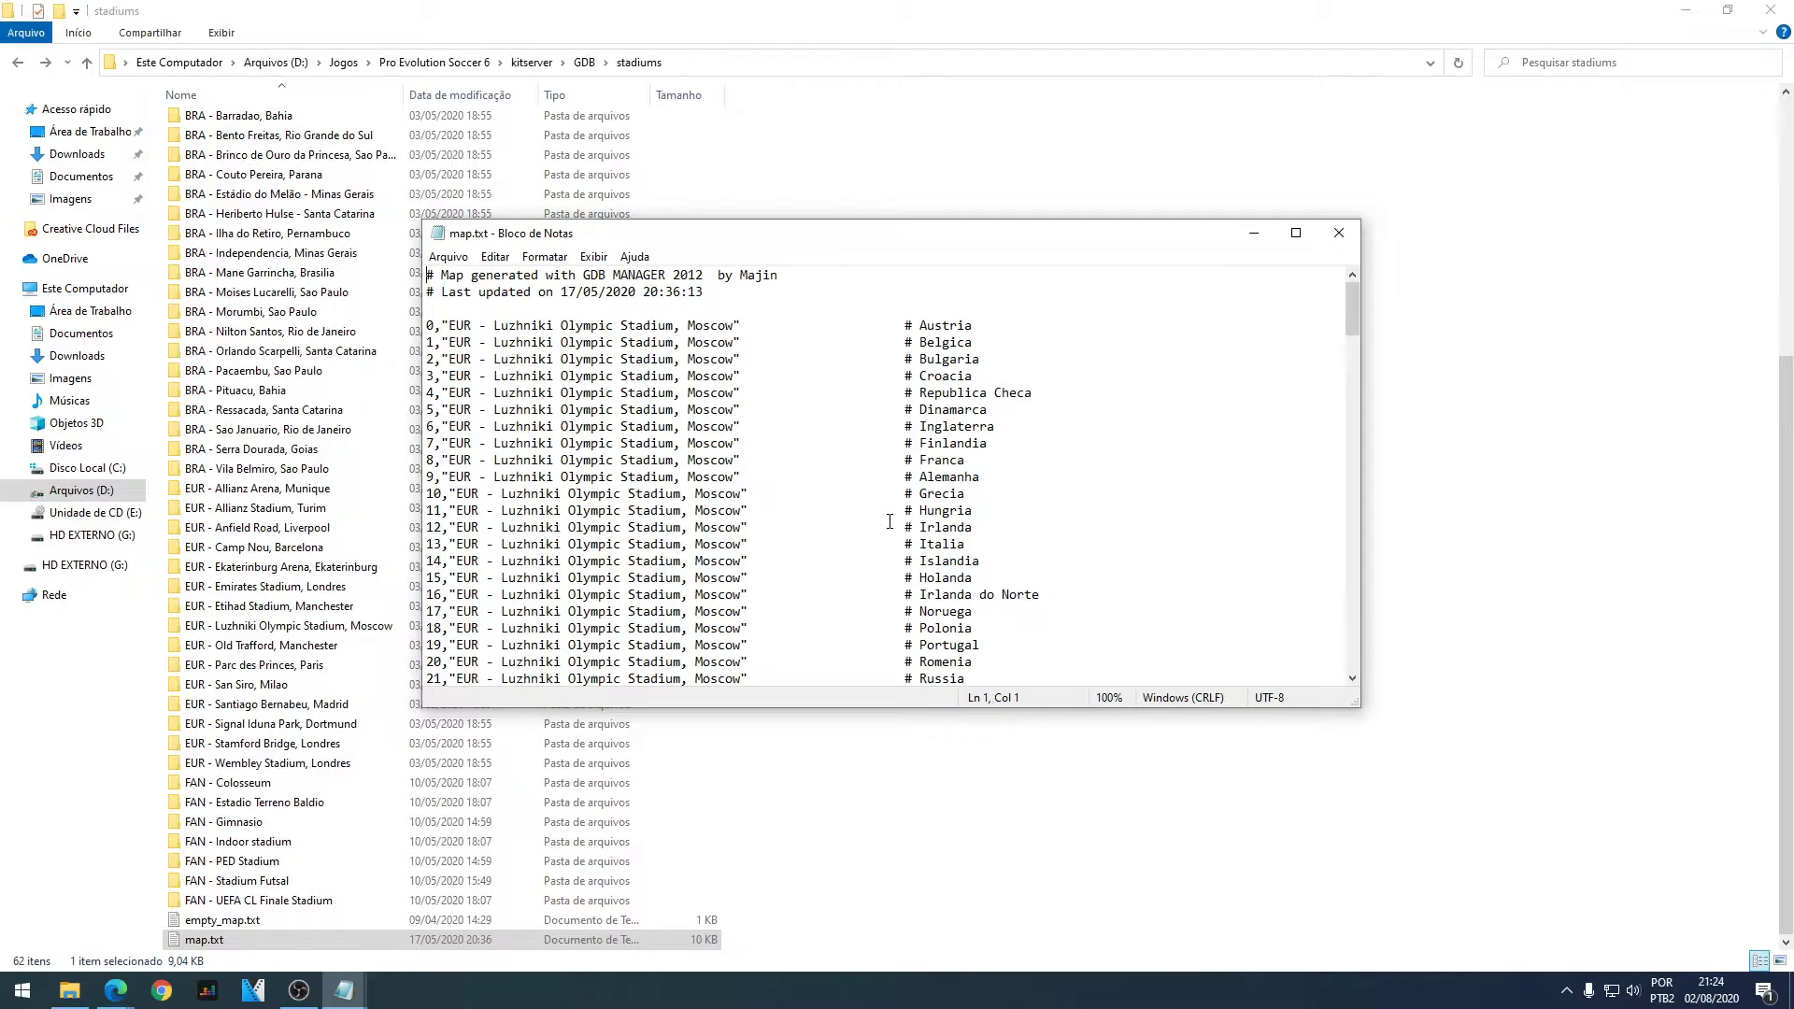
scroll(889, 521, "down", 5)
scroll(906, 486, "up", 5)
left_click_drag(894, 241, 895, 153)
scroll(882, 422, "down", 4)
scroll(882, 423, "down", 15)
scroll(882, 423, "down", 20)
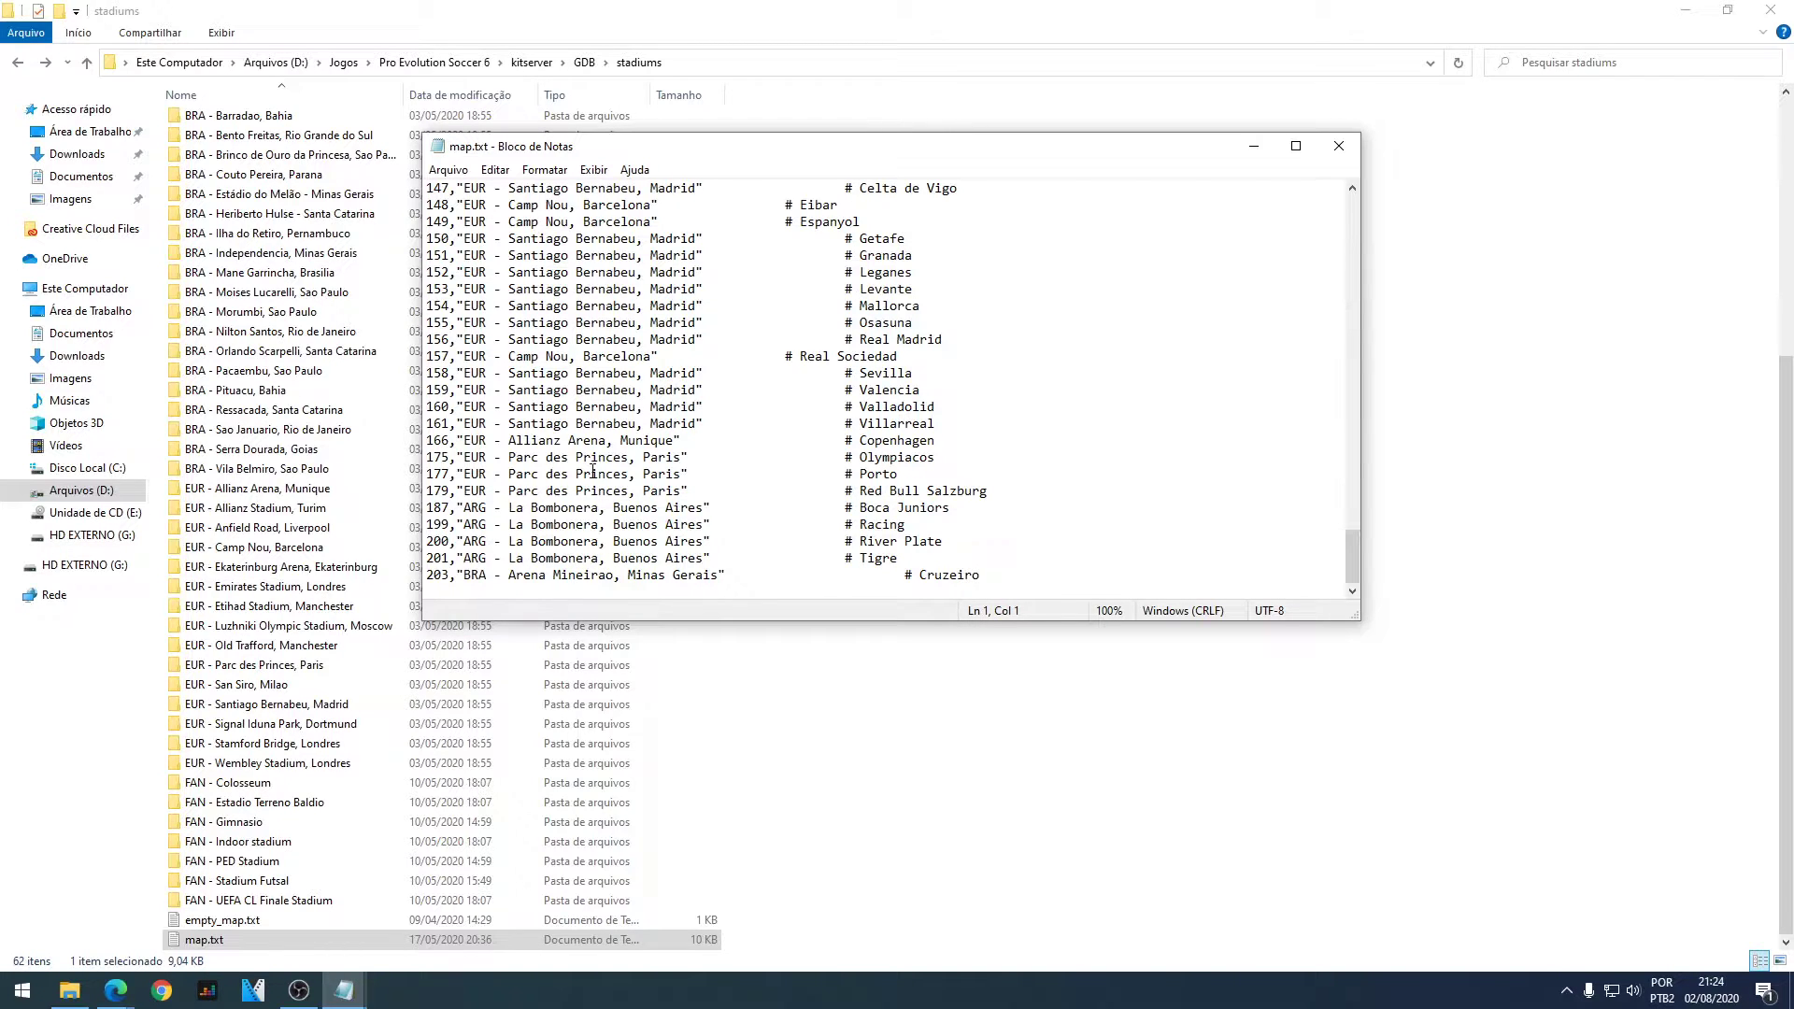
- Align the Cruzeiro and Real Sociedad comments in the stadium map.txt with the neighbouring comment column
left_click(905, 576)
key("BackSpace")
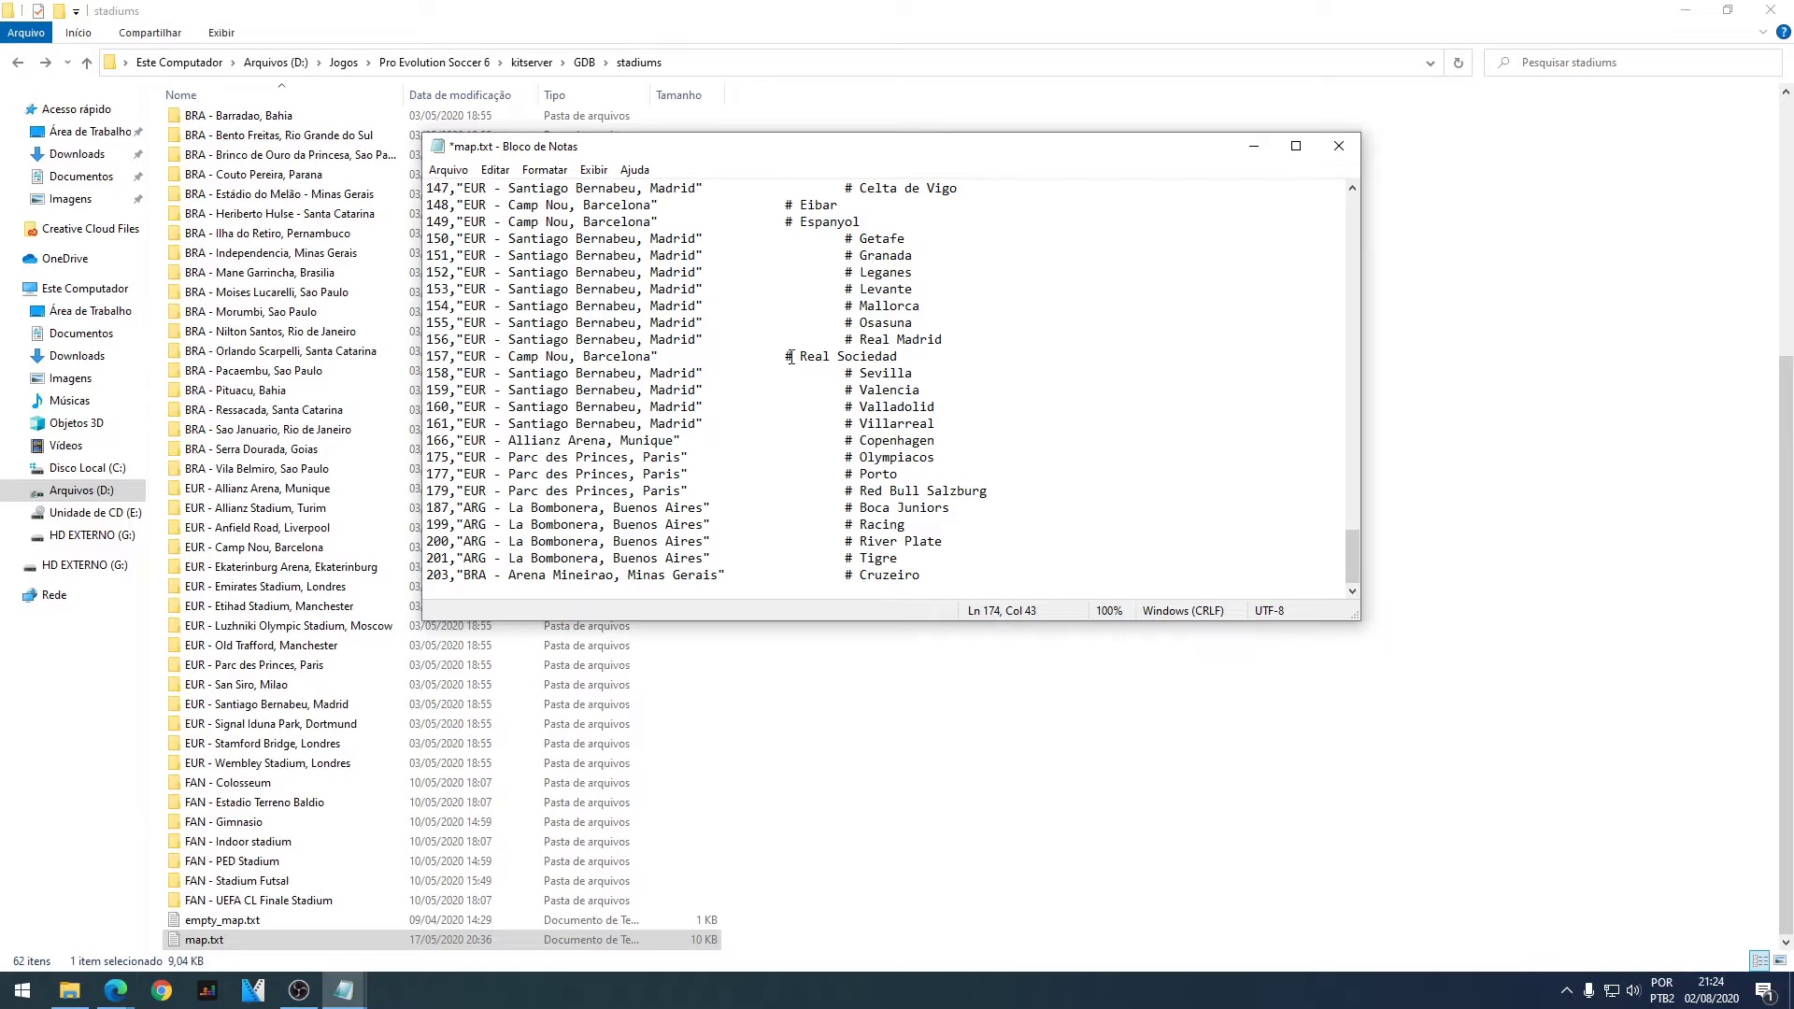
left_click(787, 357)
key("Tab")
scroll(787, 444, "up", 4)
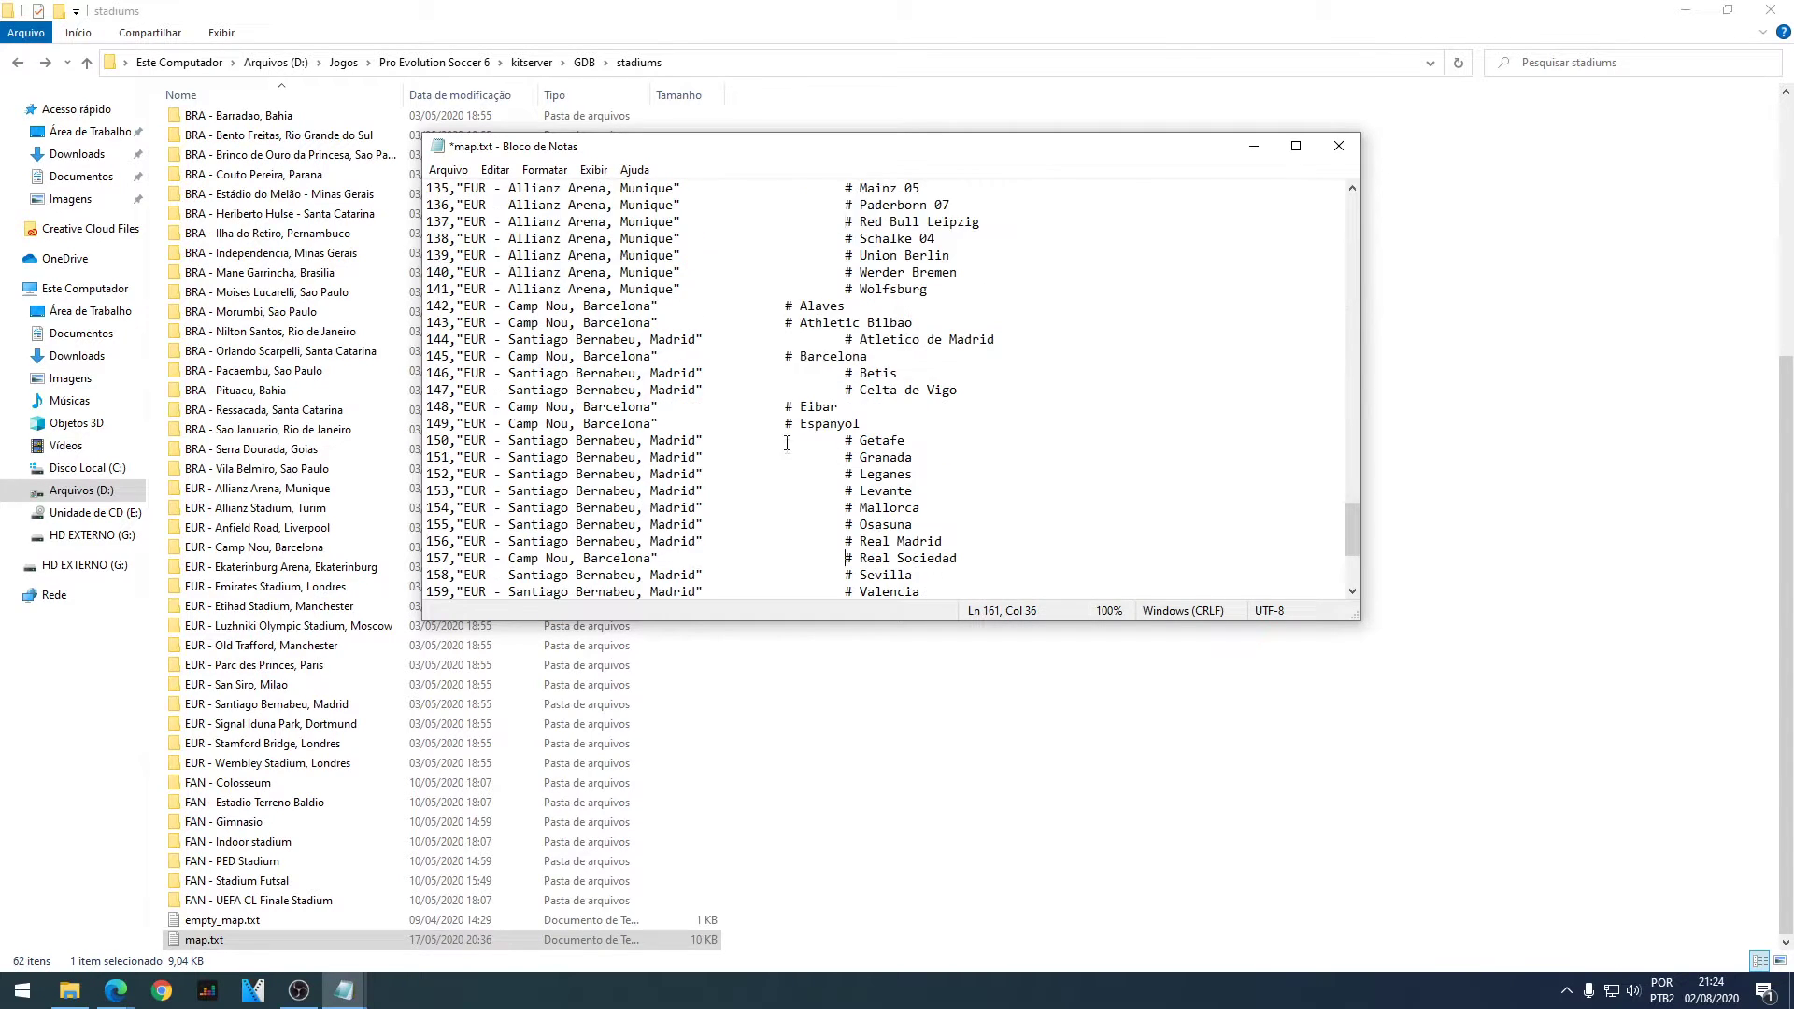
scroll(792, 451, "up", 20)
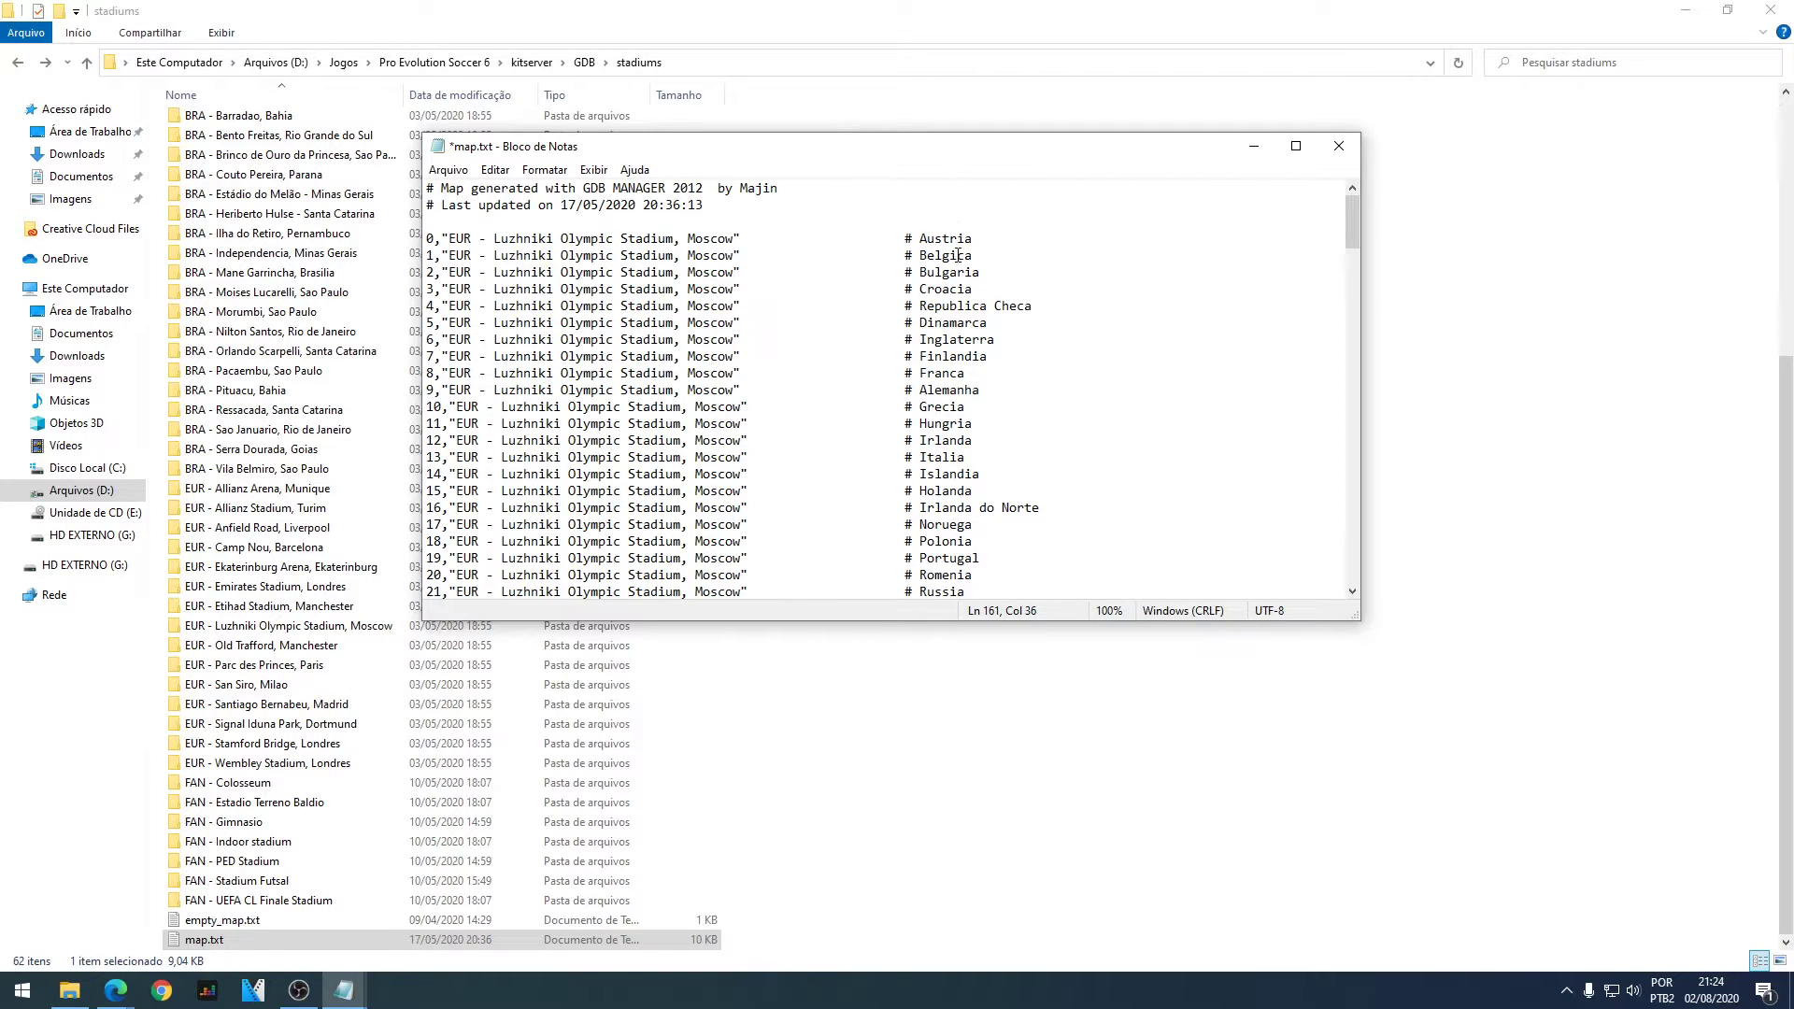
- Review the stadiums assigned to the national teams and the English and Brazilian clubs in the stadium map.txt, and close the file
scroll(954, 314, "down", 14)
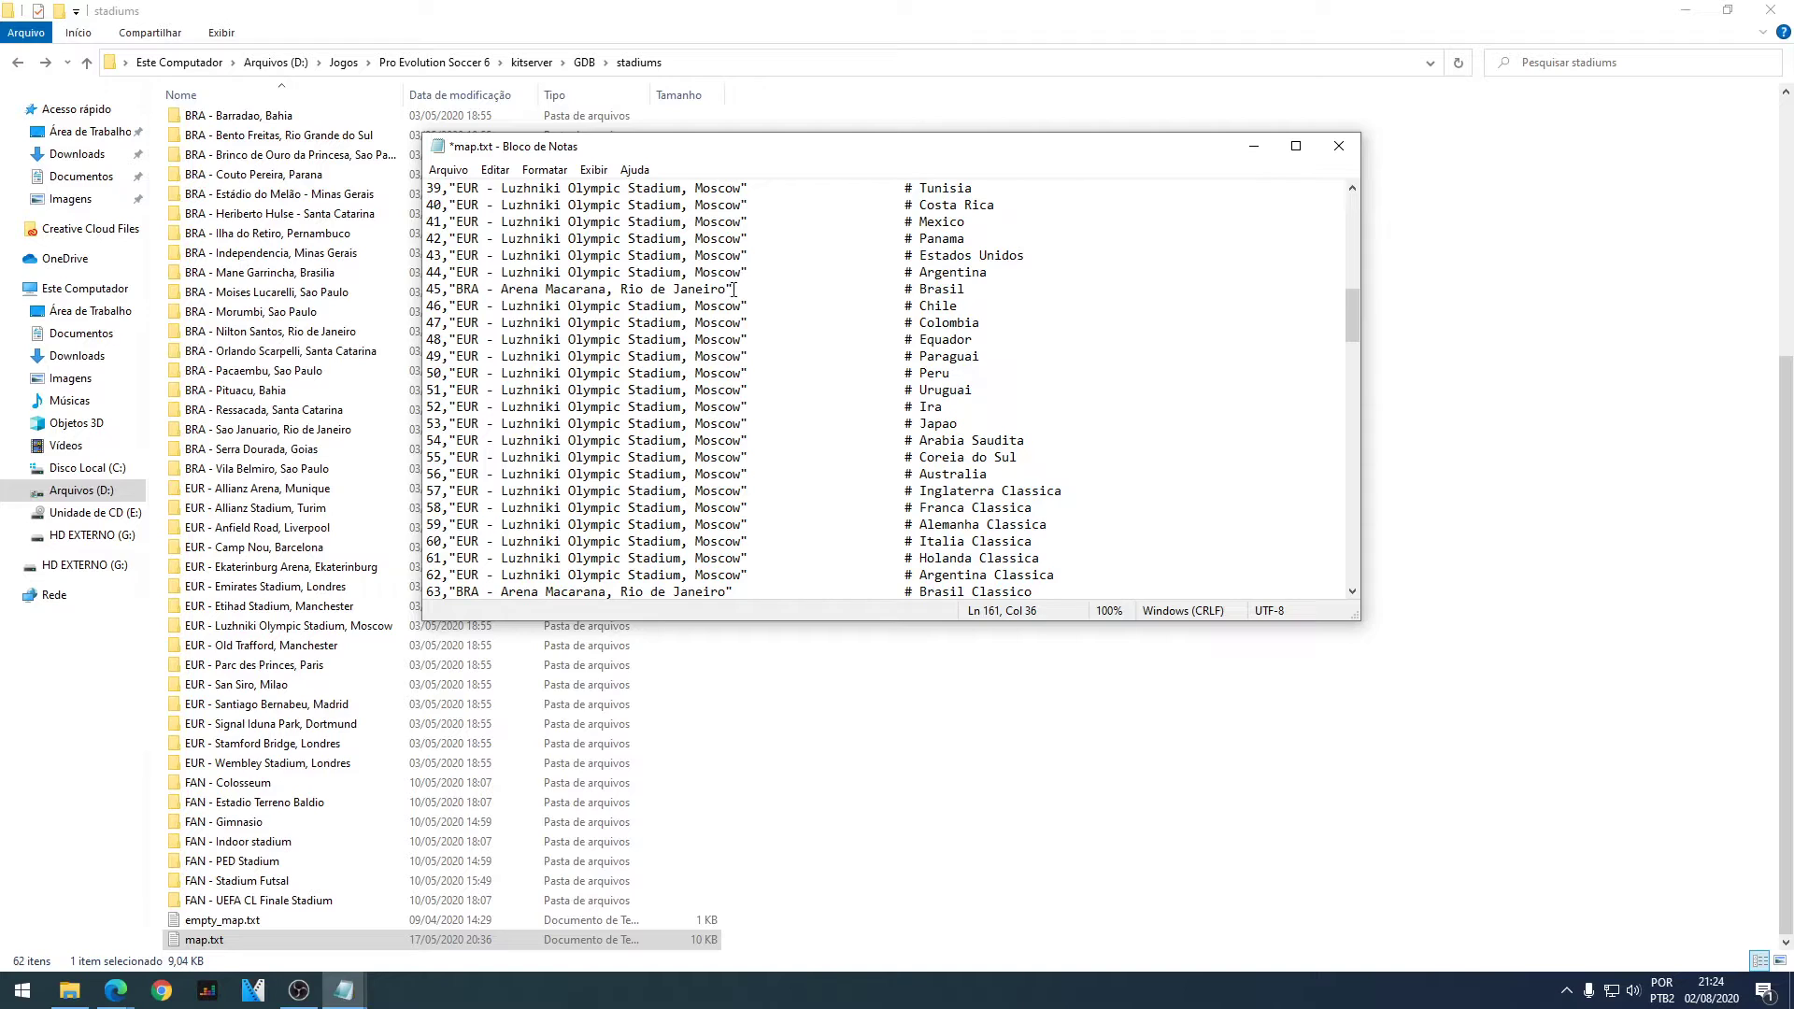
scroll(962, 379, "down", 8)
scroll(844, 426, "down", 5)
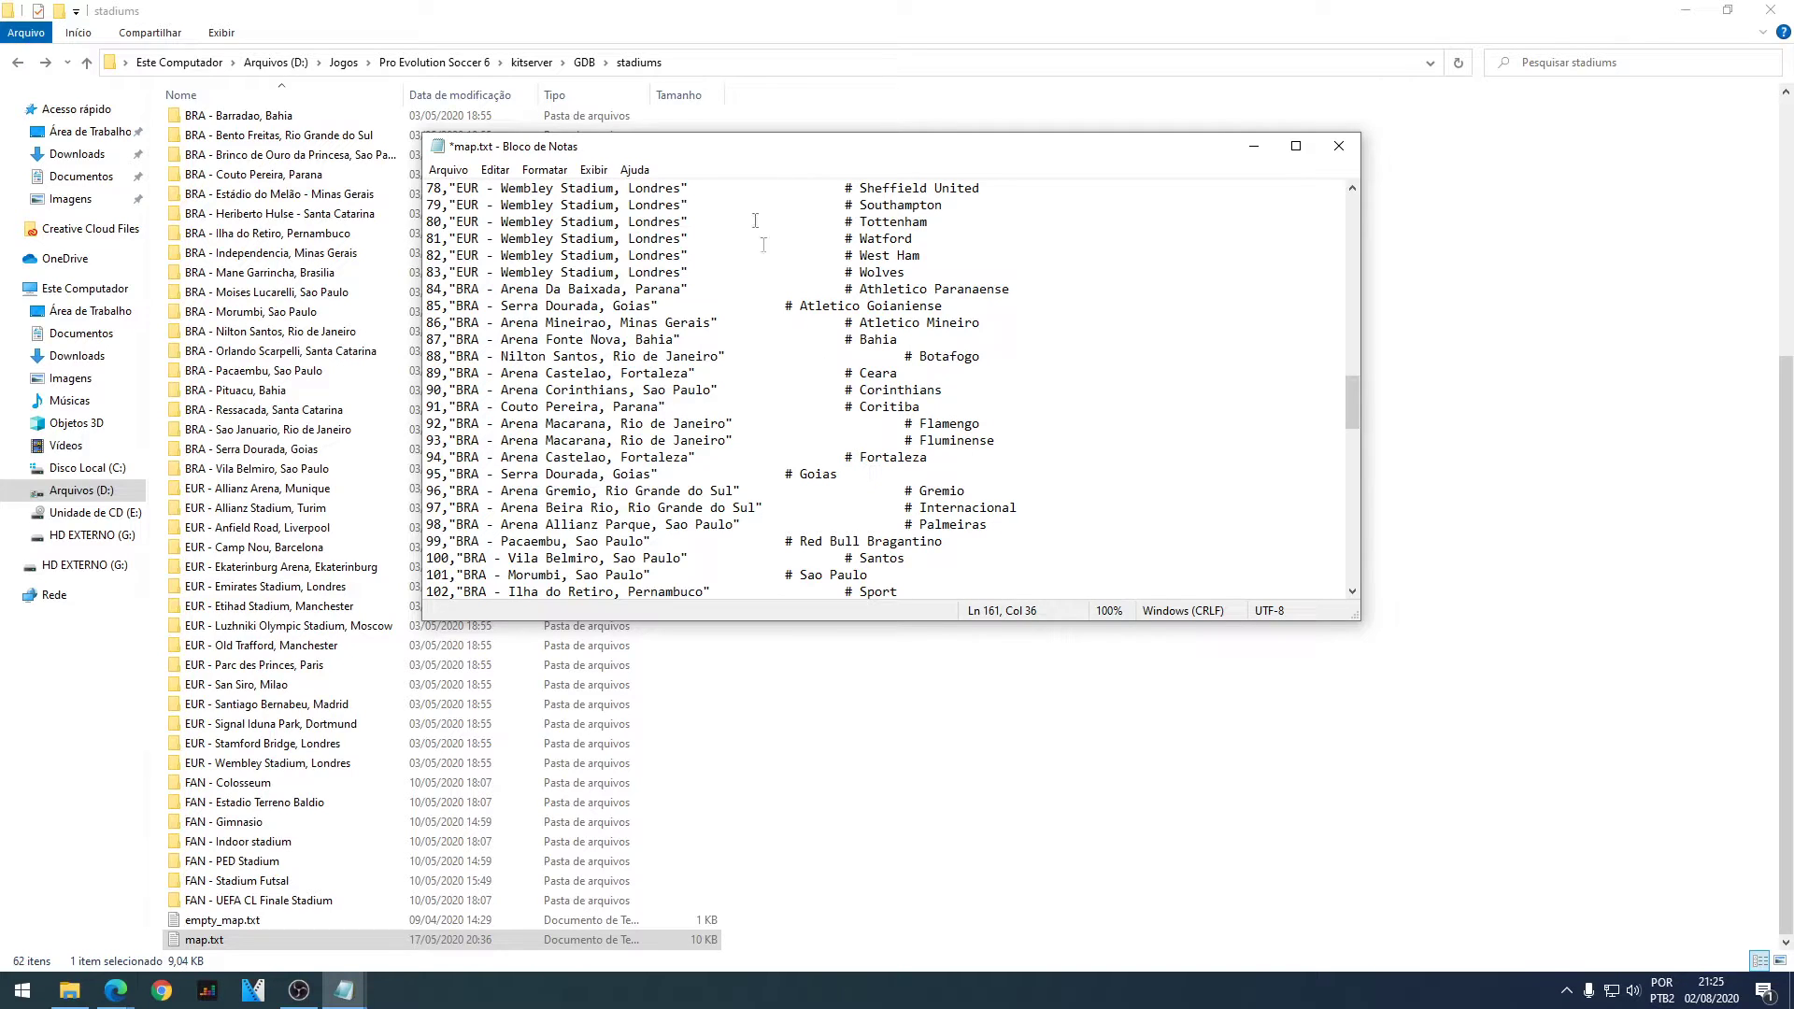
left_click(1339, 145)
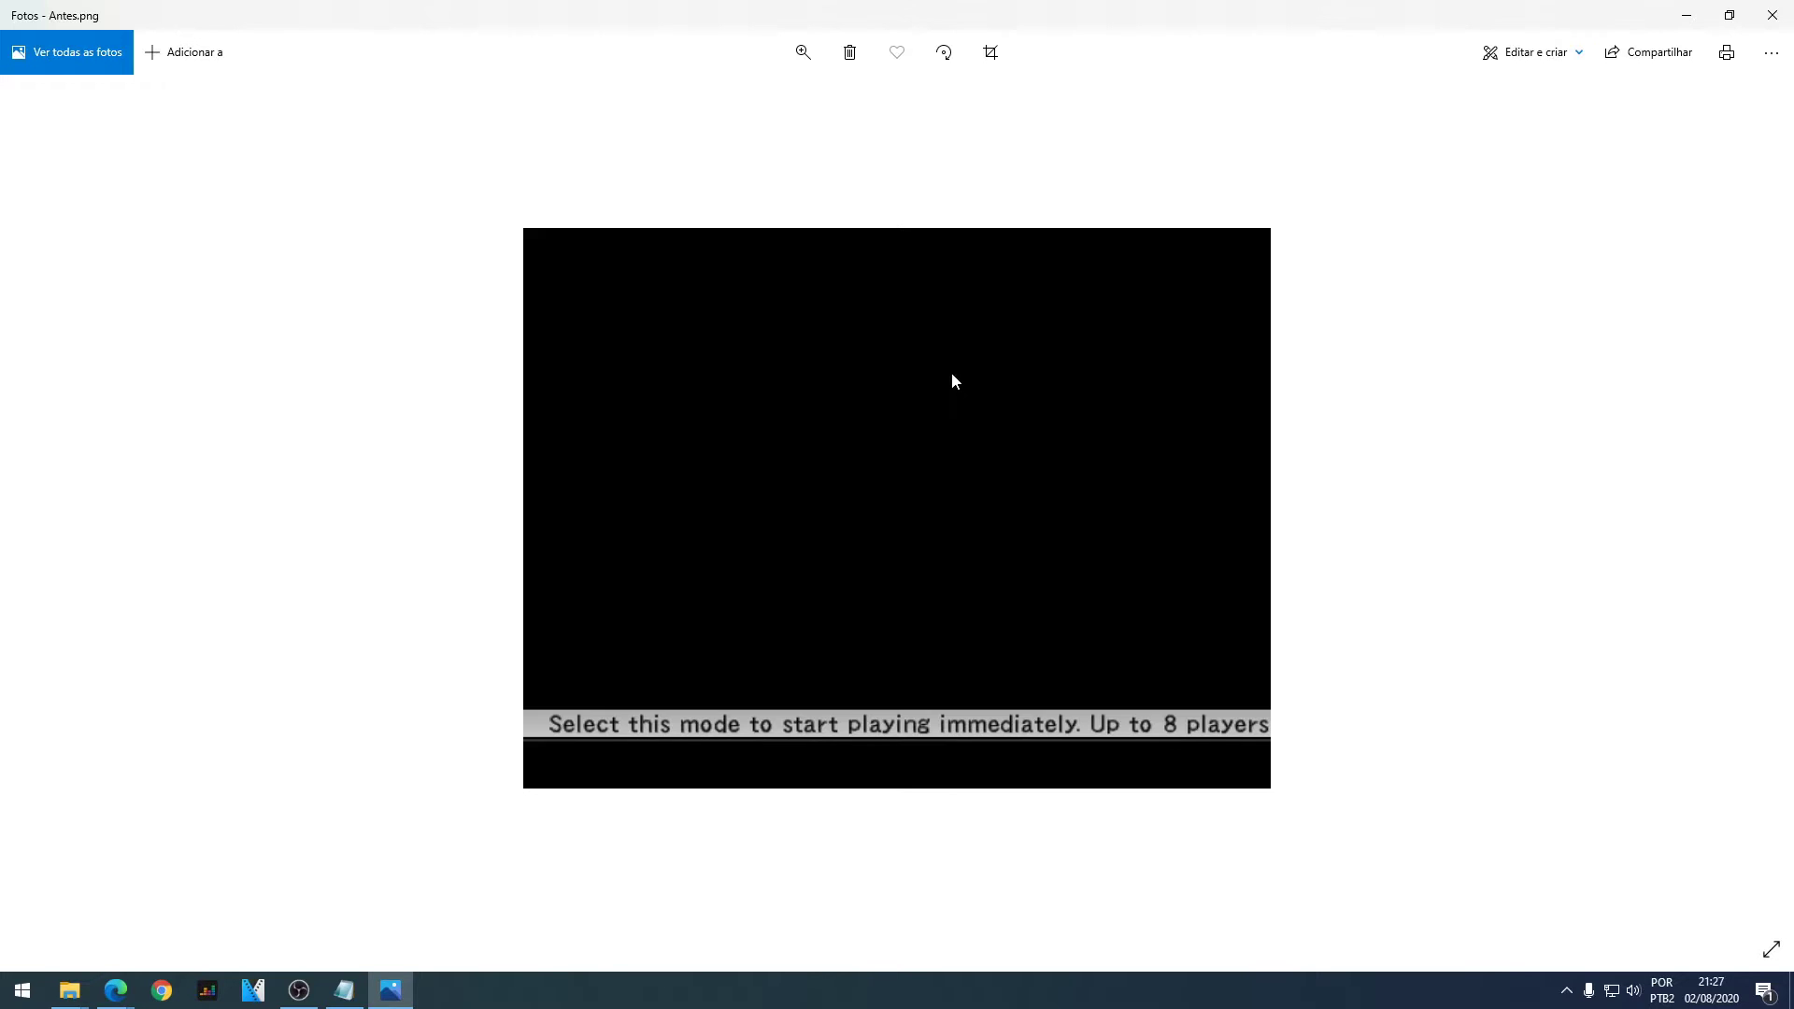
- Close the Antes.png picture and launch Intel Display Adapter Management Tool from the Intel display folder, acknowledging its startup messages
left_click(1771, 15)
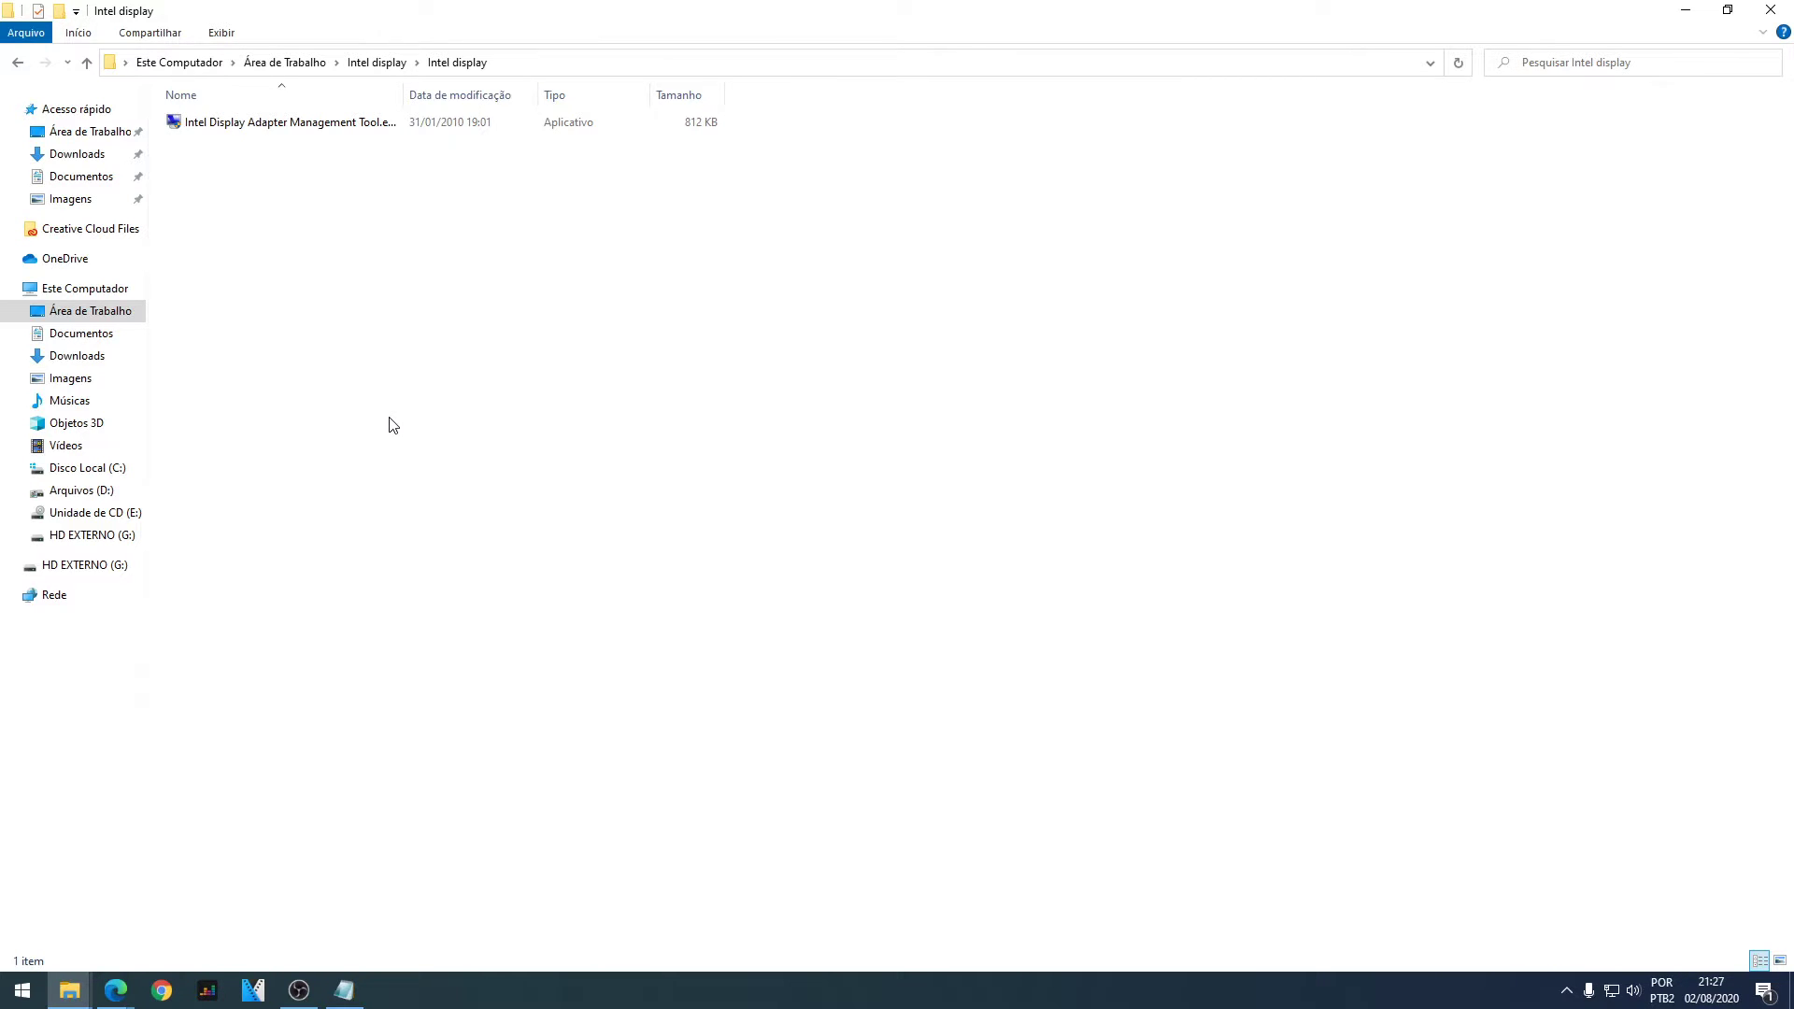
double_click(338, 126)
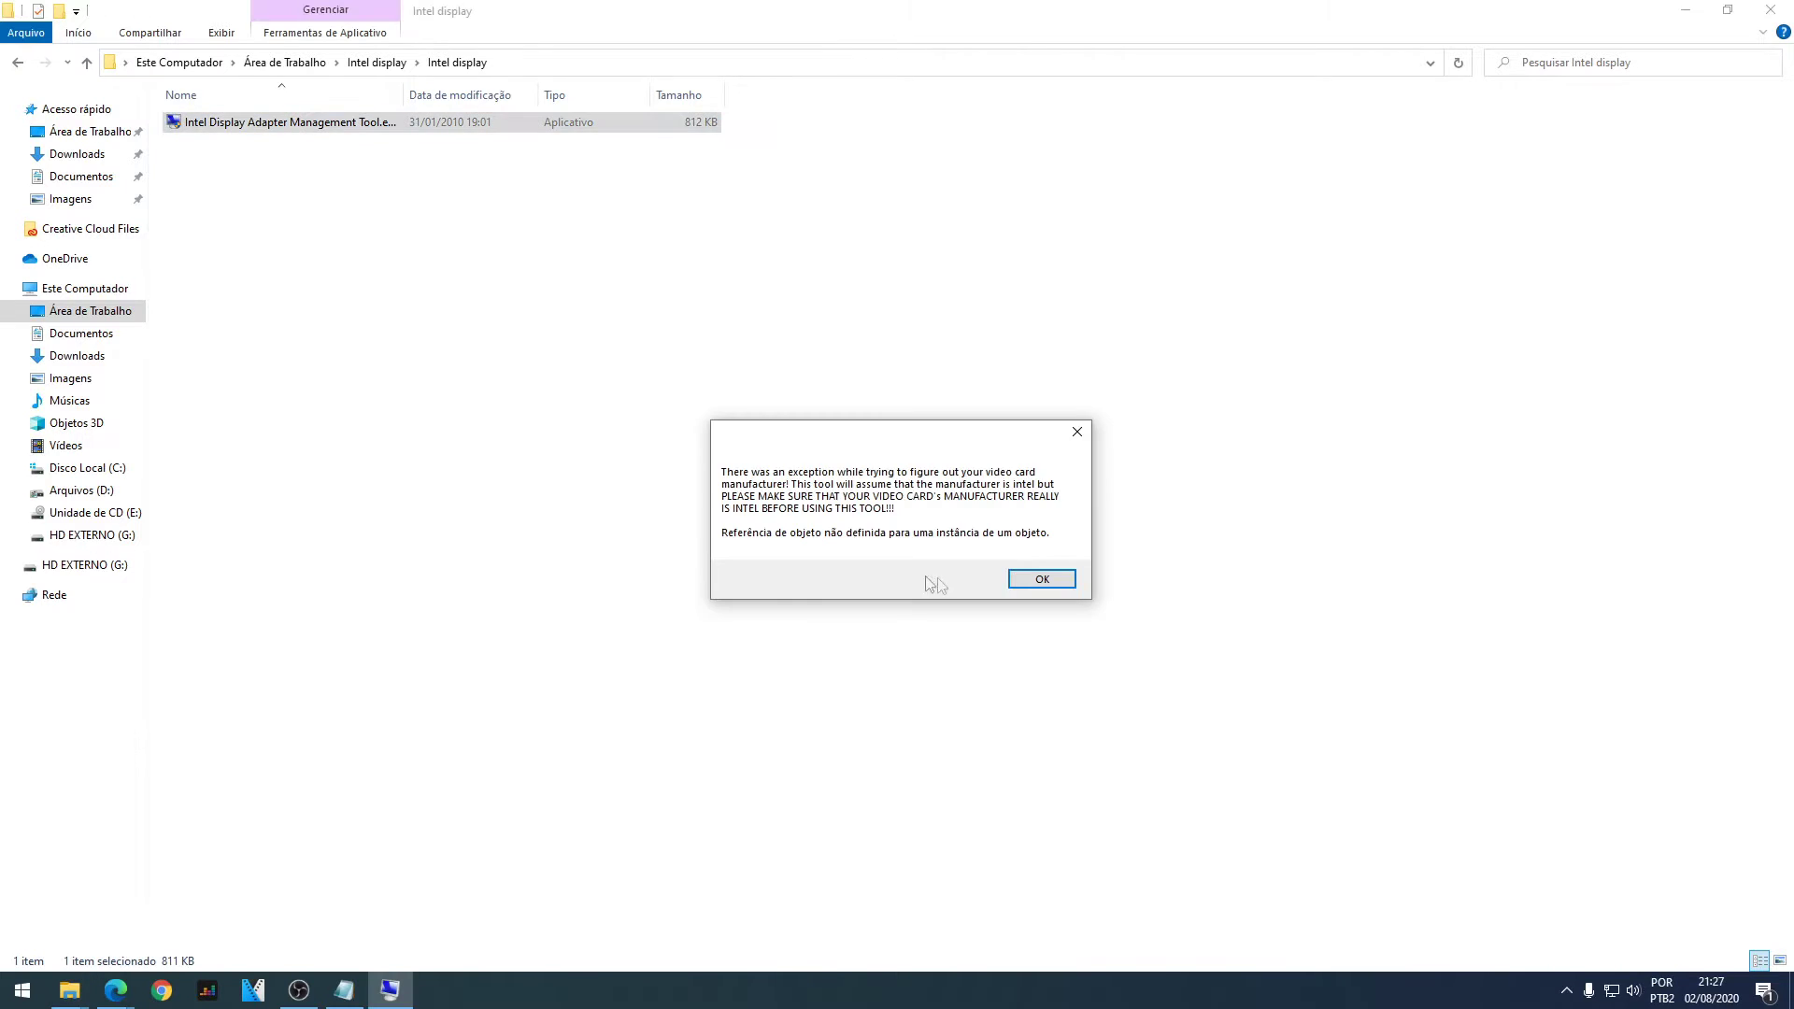
left_click(1033, 580)
left_click(1034, 581)
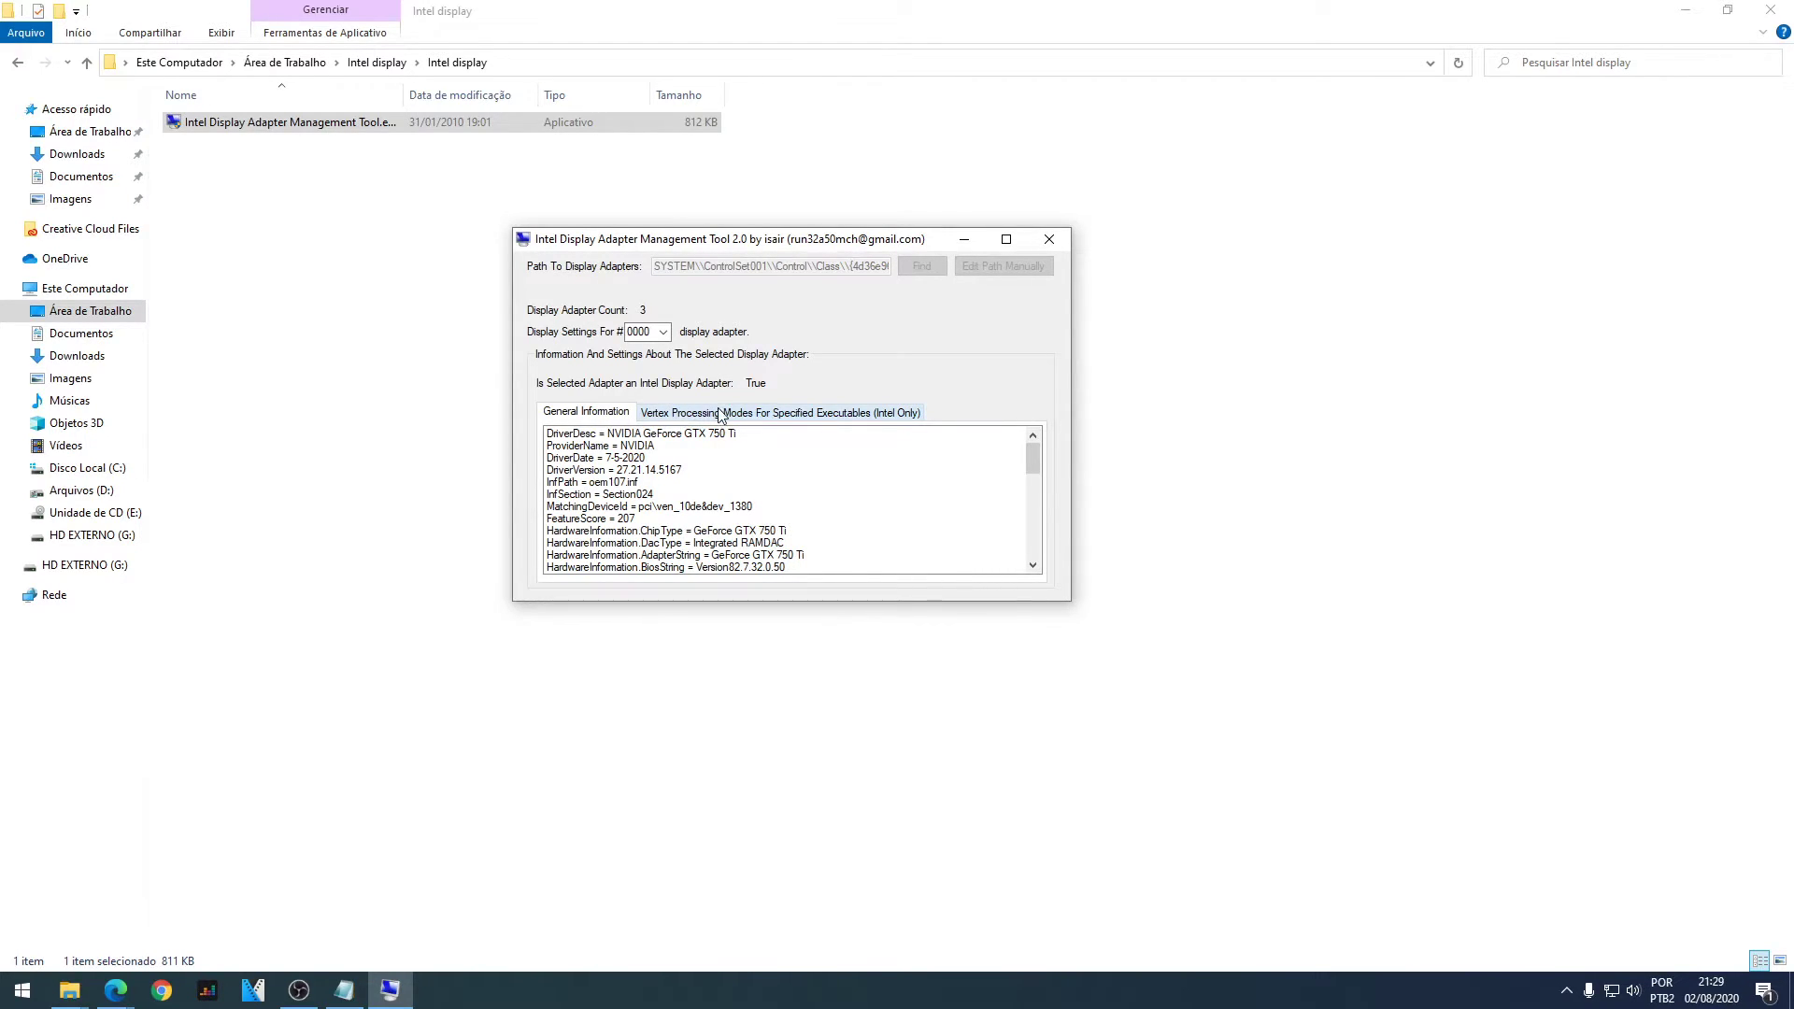
- Add PES6.exe from the Pro Evolution Soccer 6 folder to the vertex processing modes of display adapter 0000, and close the tool
left_click(749, 415)
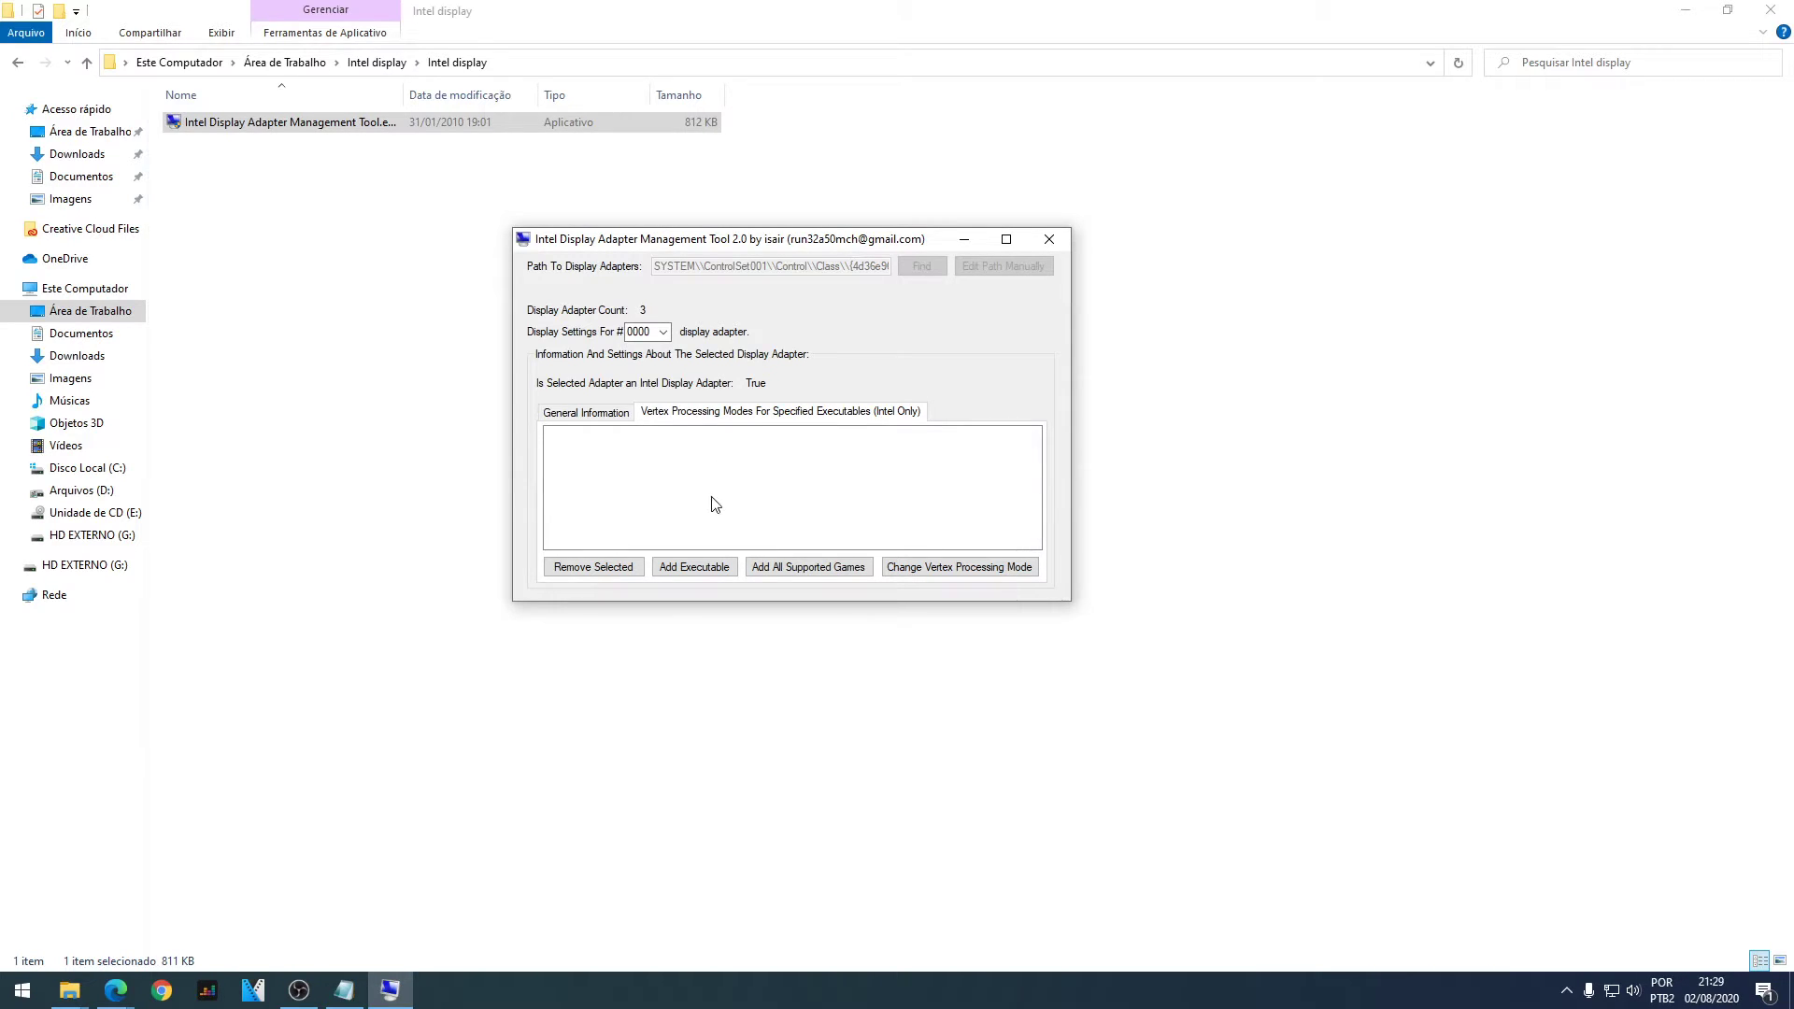
left_click(694, 567)
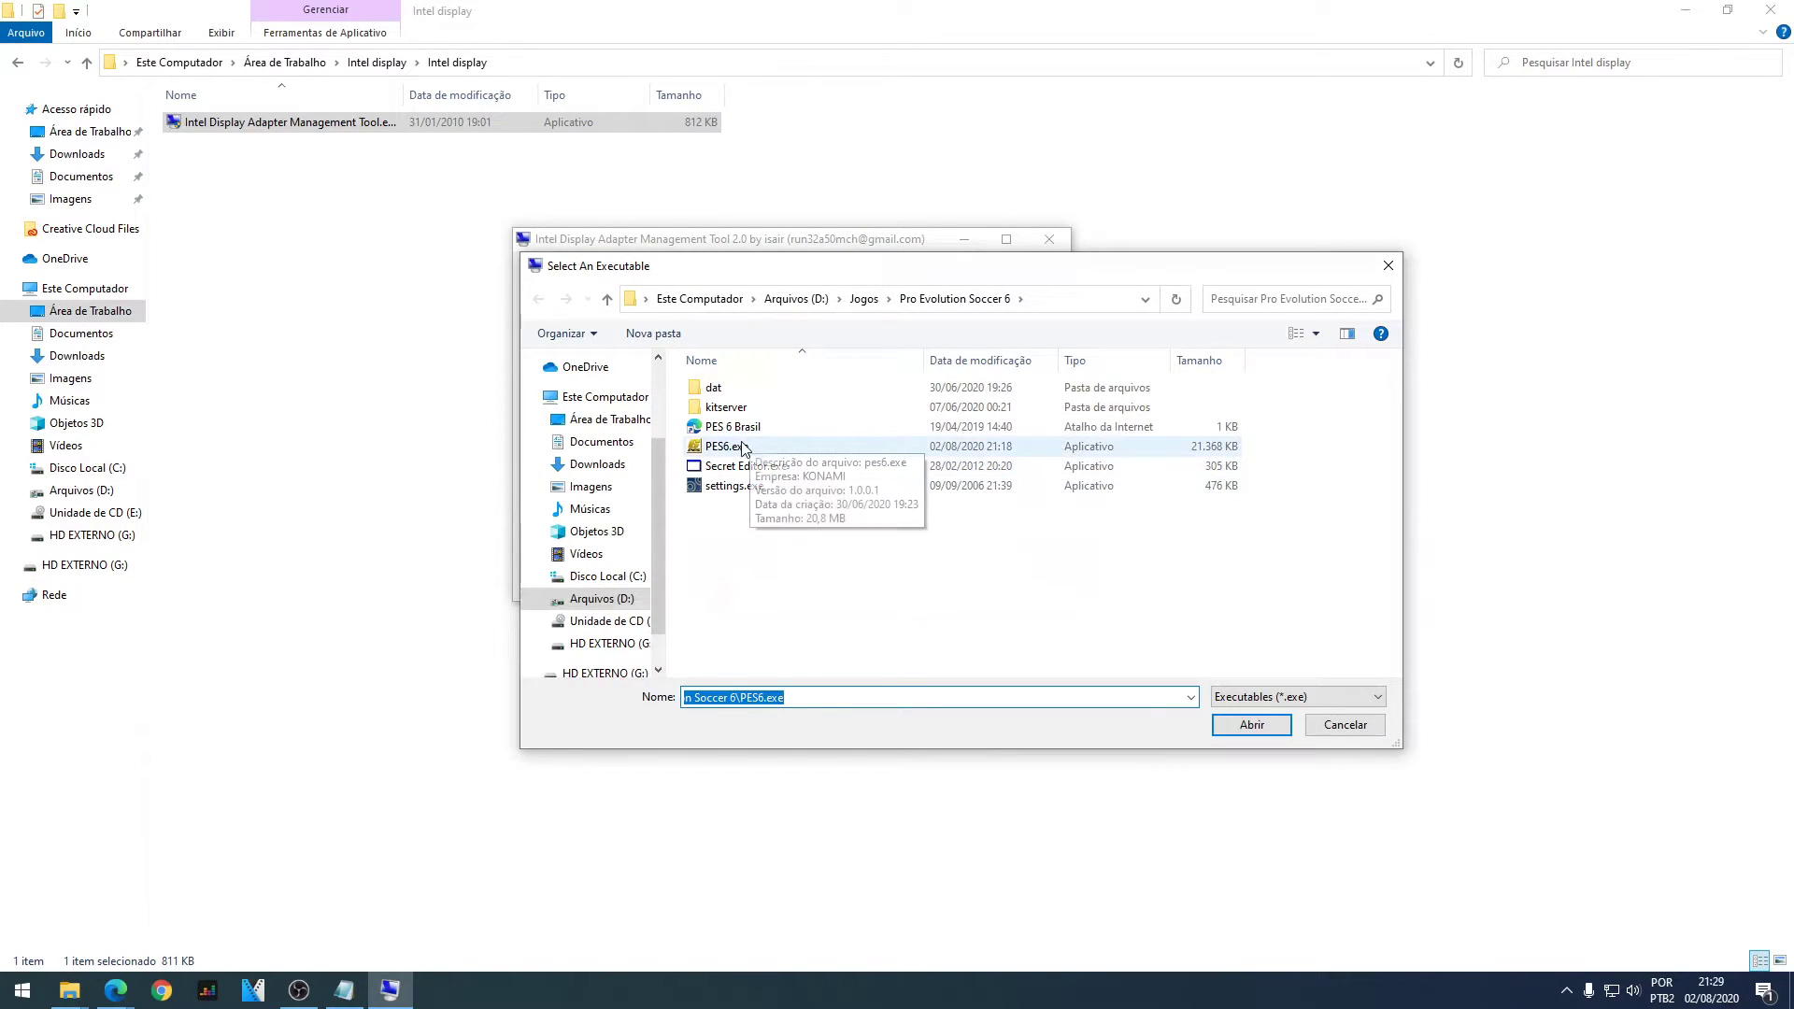
double_click(742, 449)
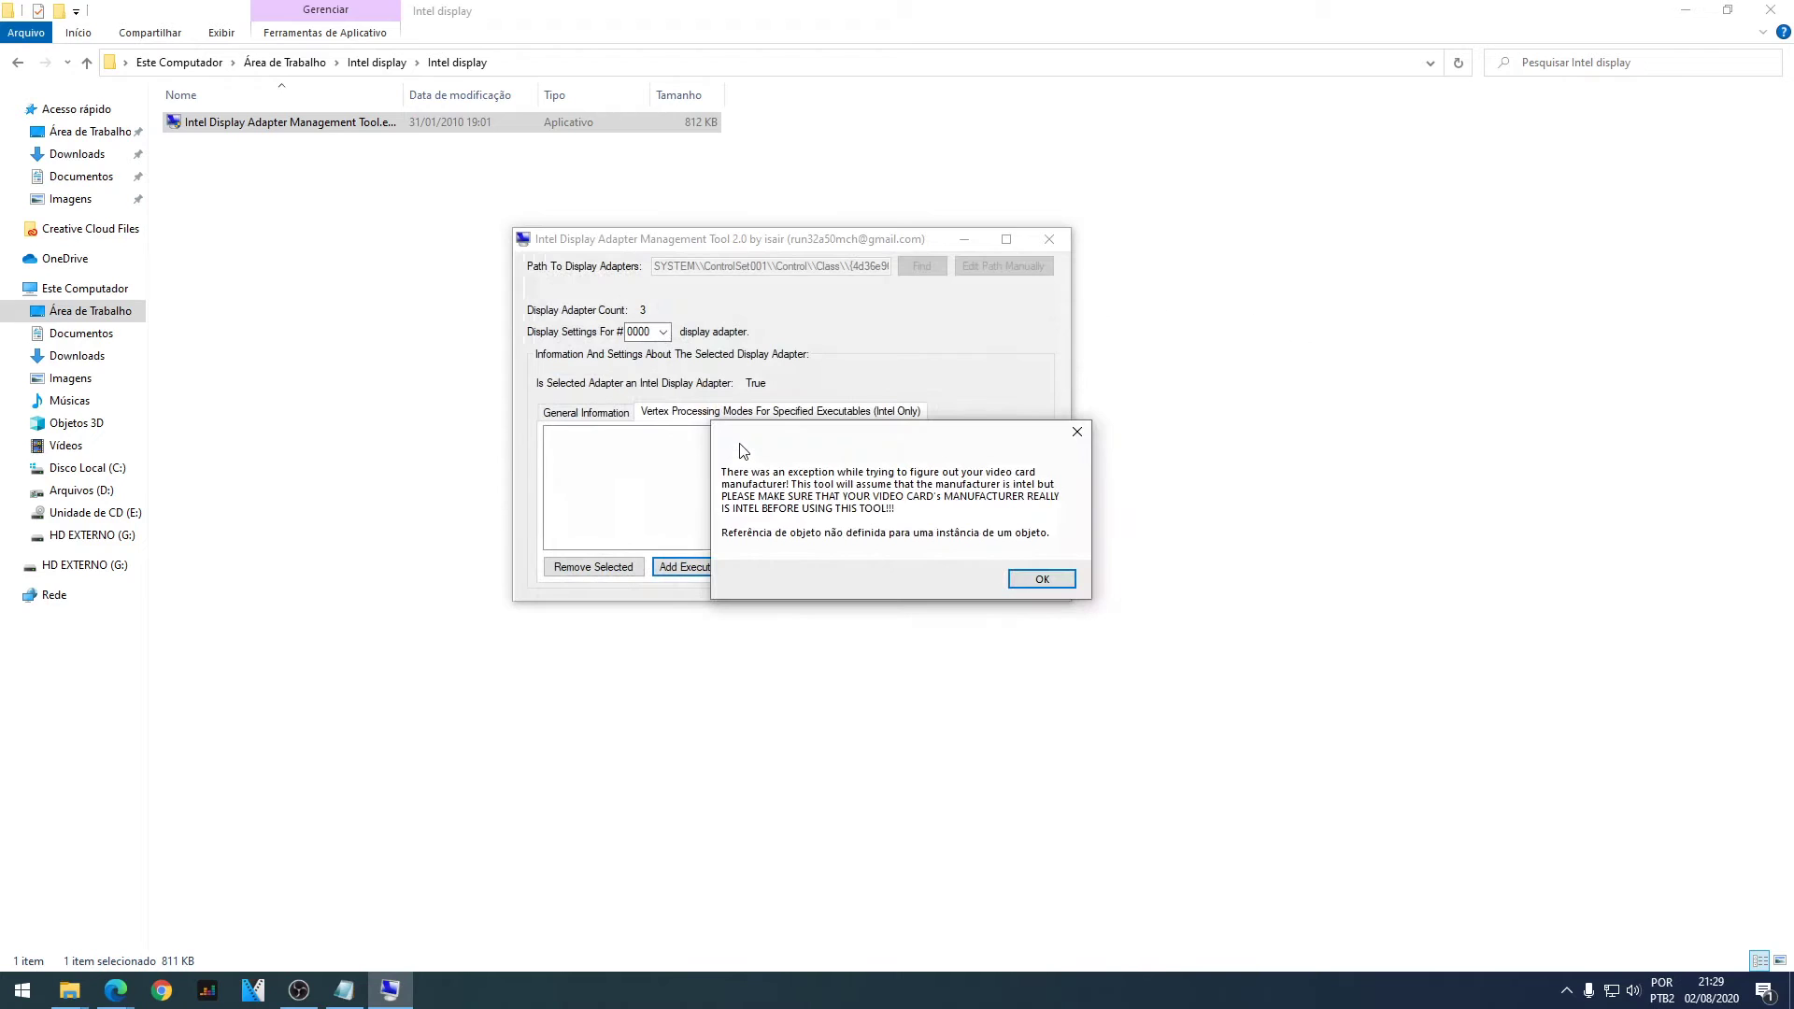
left_click(1042, 580)
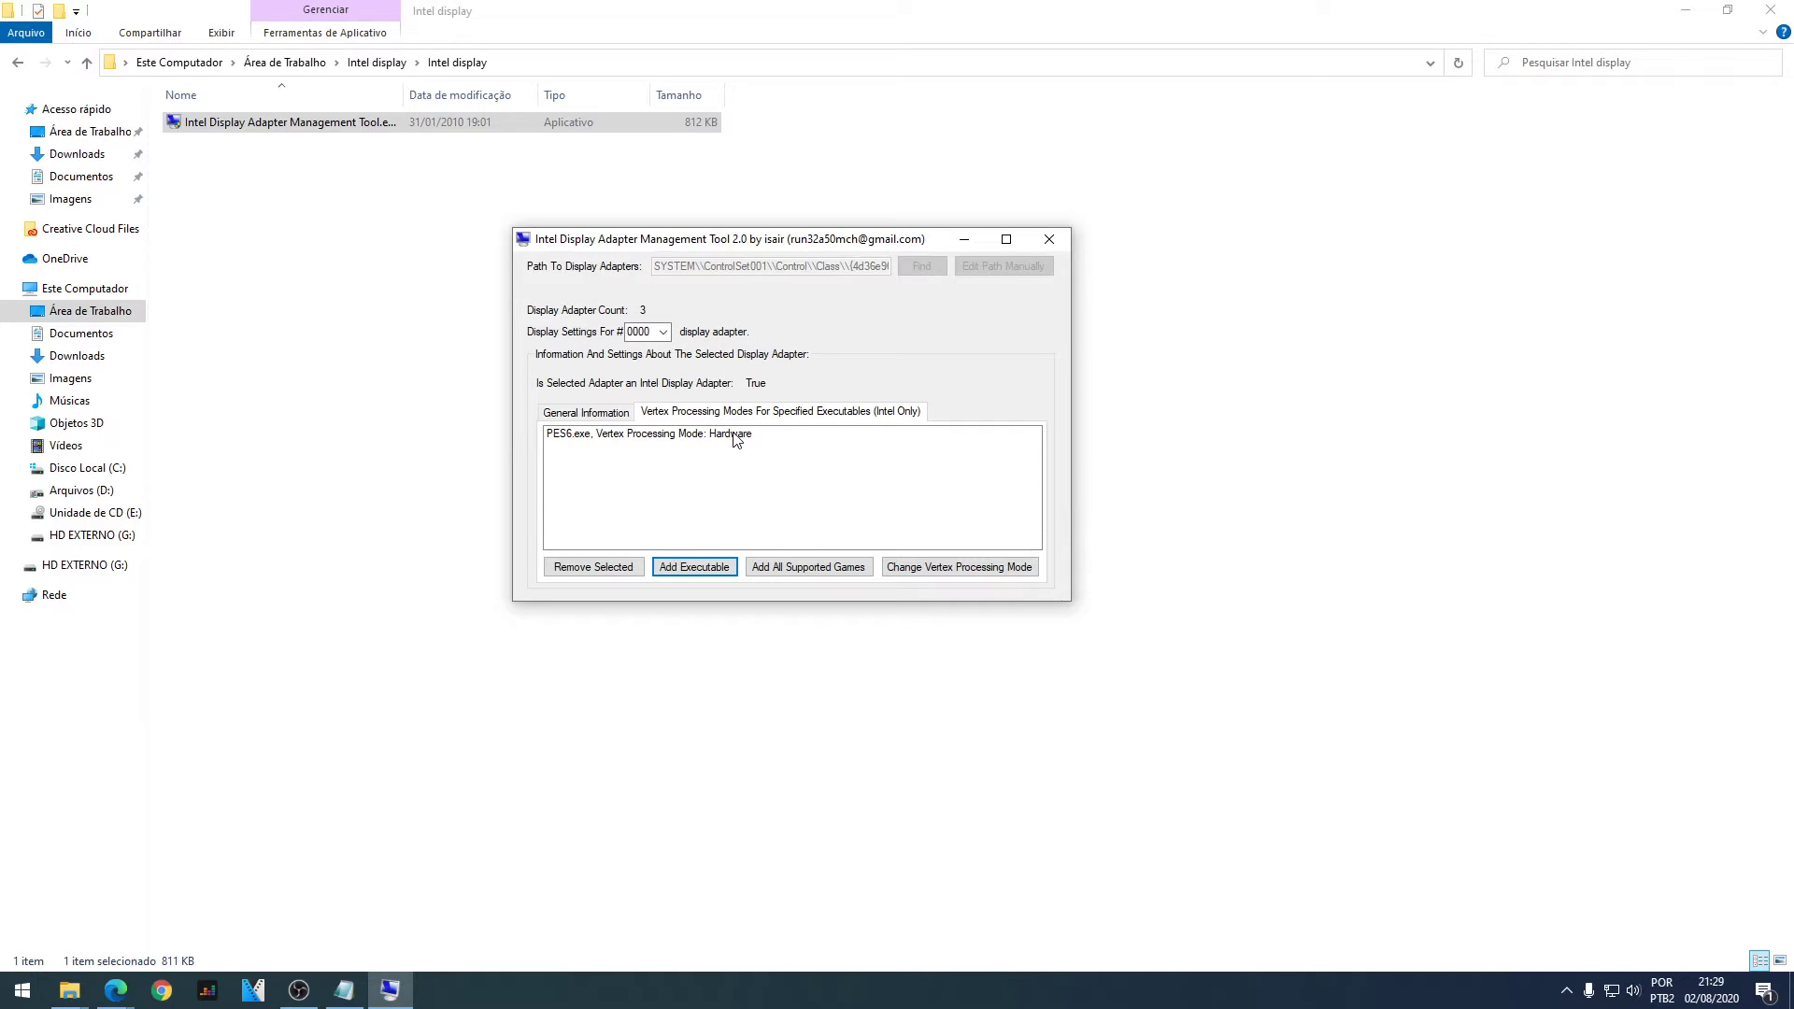
left_click(1047, 241)
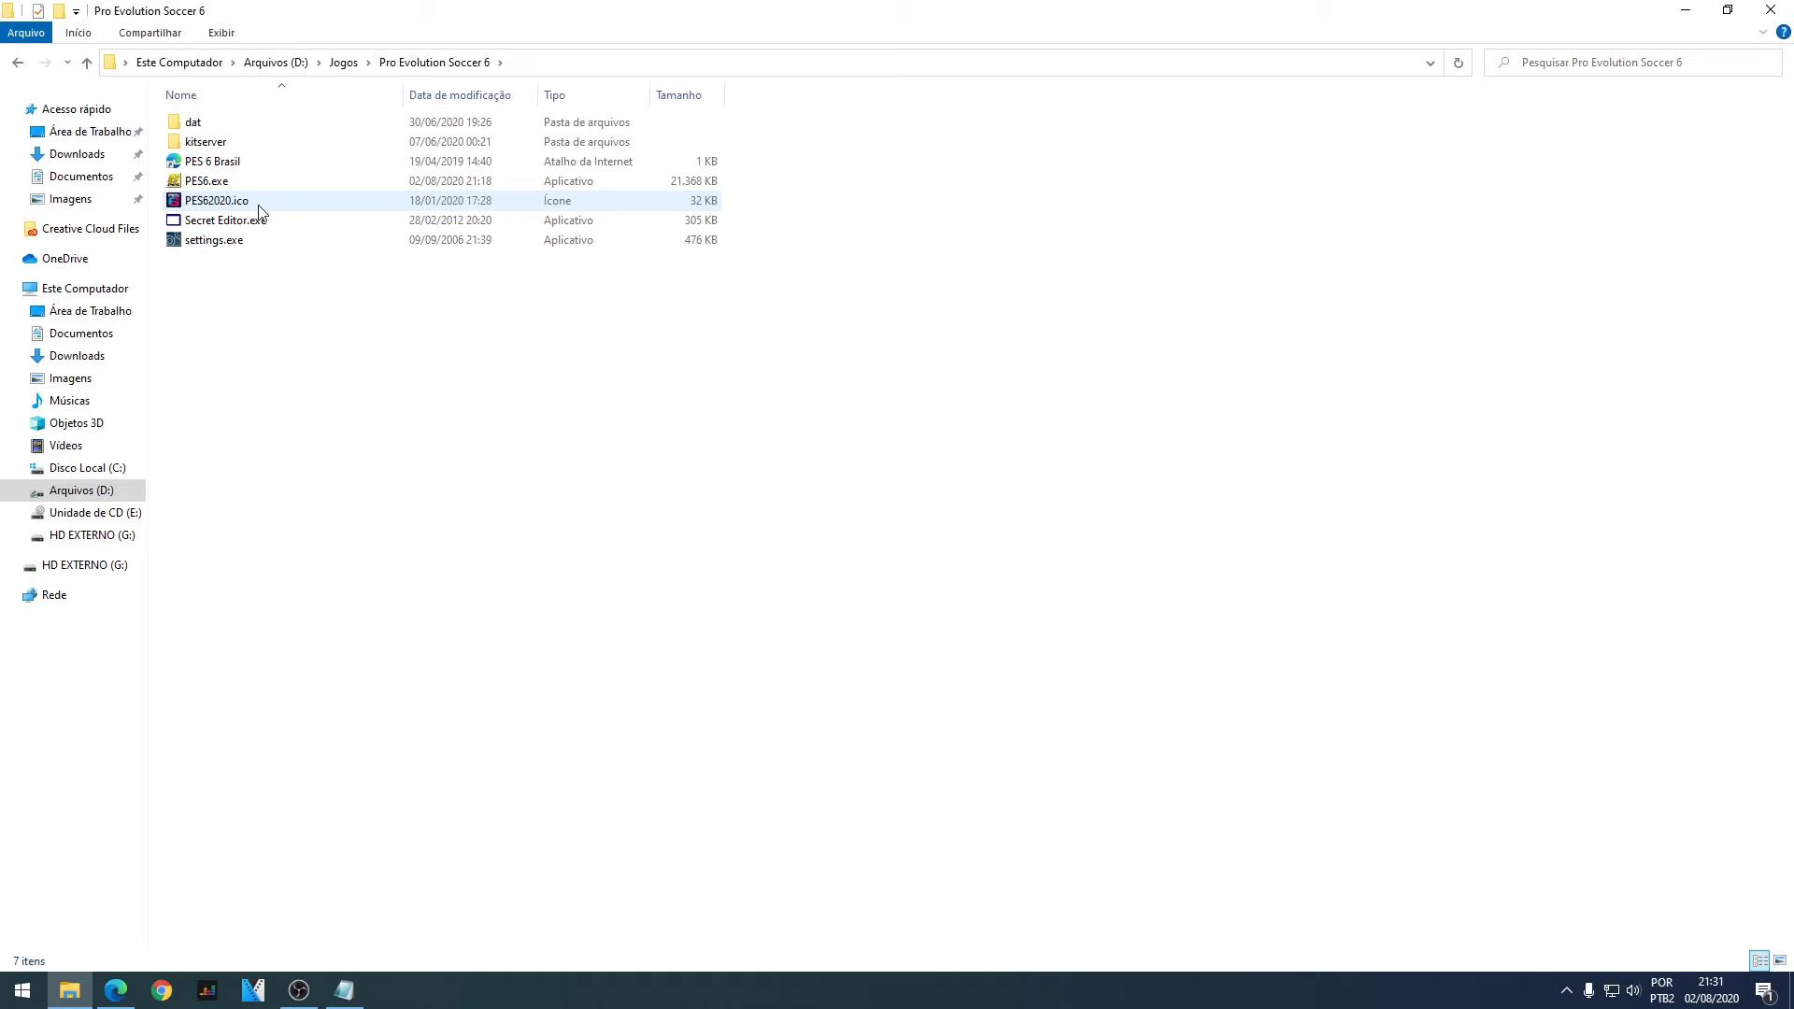
- Examine the sound files in the game's dat folder: 0_sound.afs, and e_sound.afs together with s_sound.afs
double_click(236, 123)
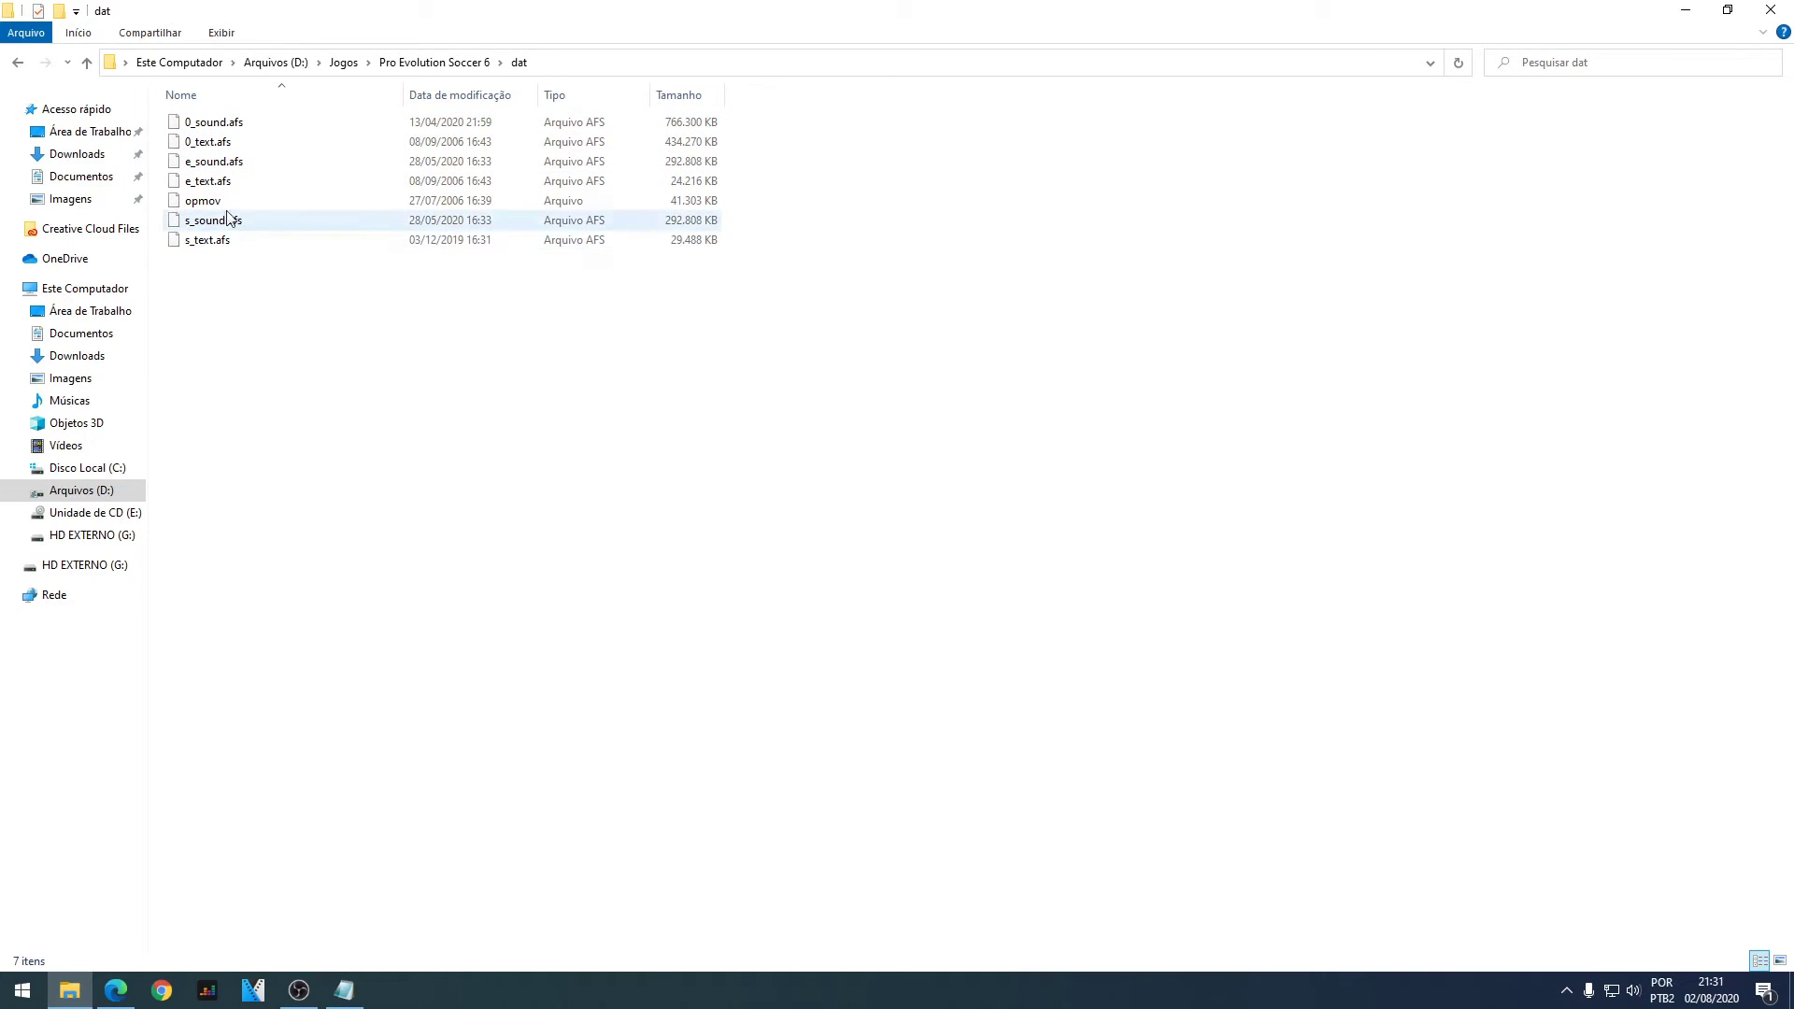
left_click(222, 166)
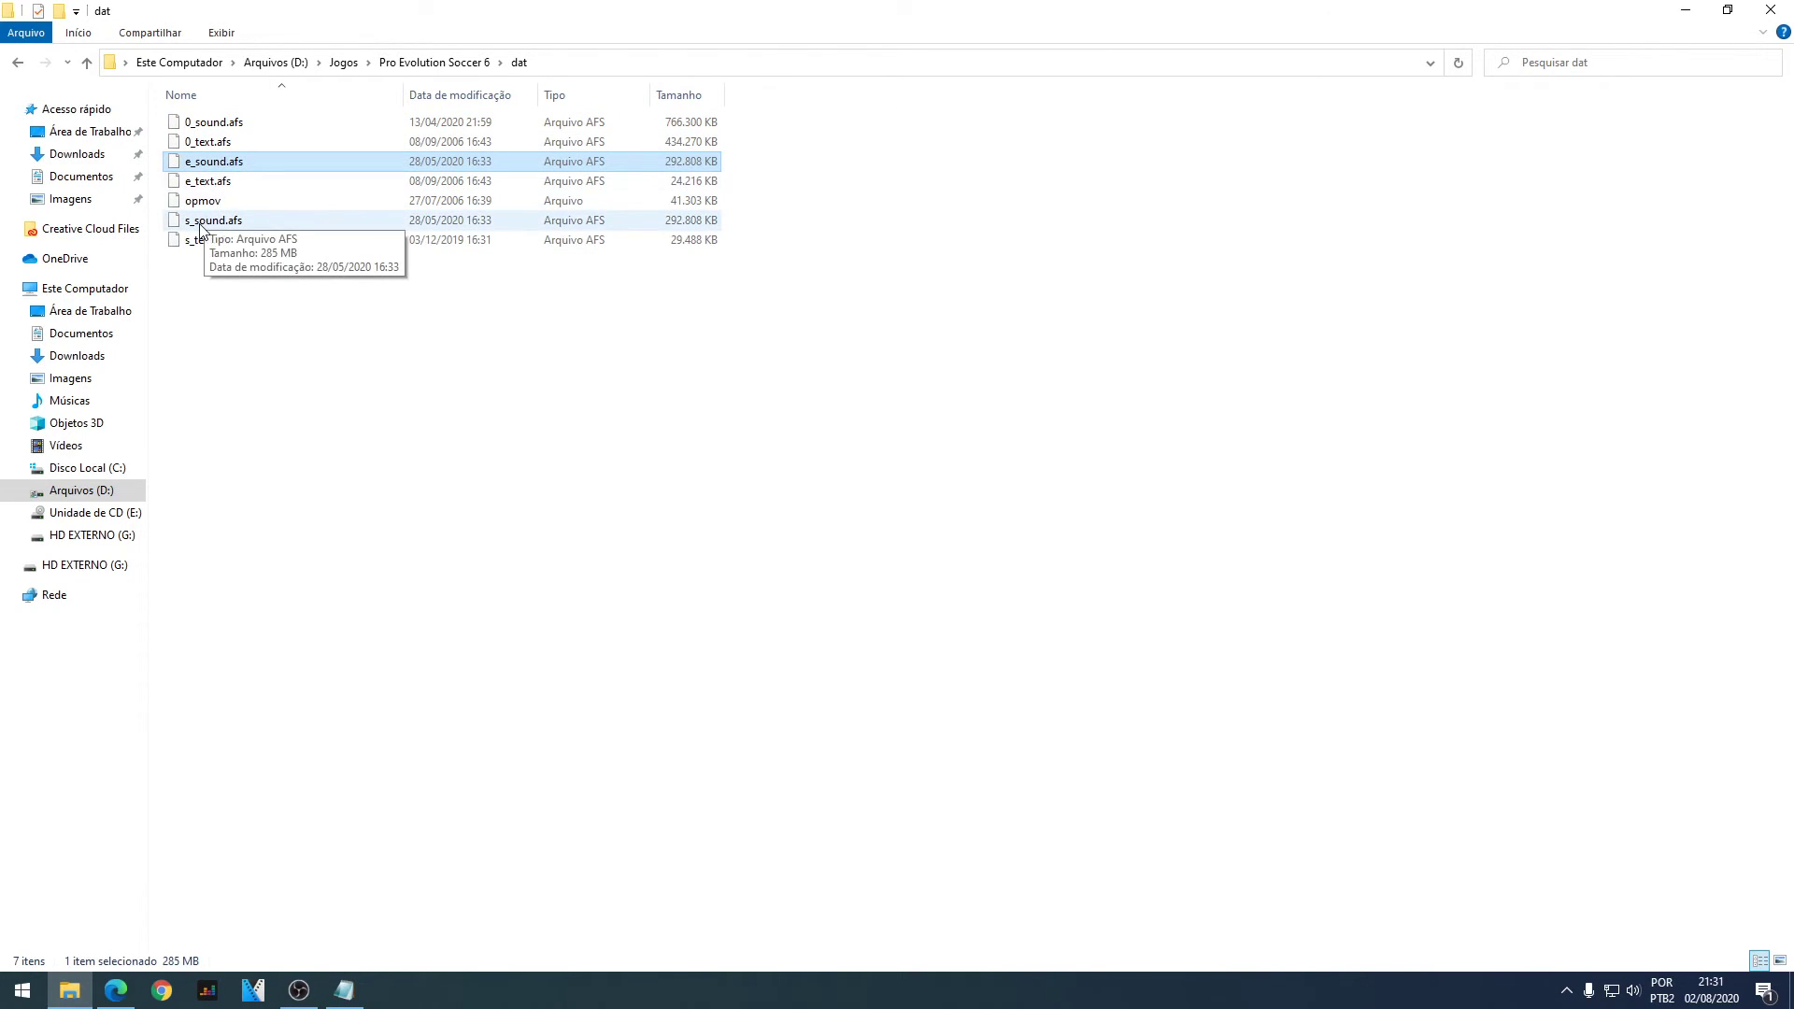
left_click(229, 124)
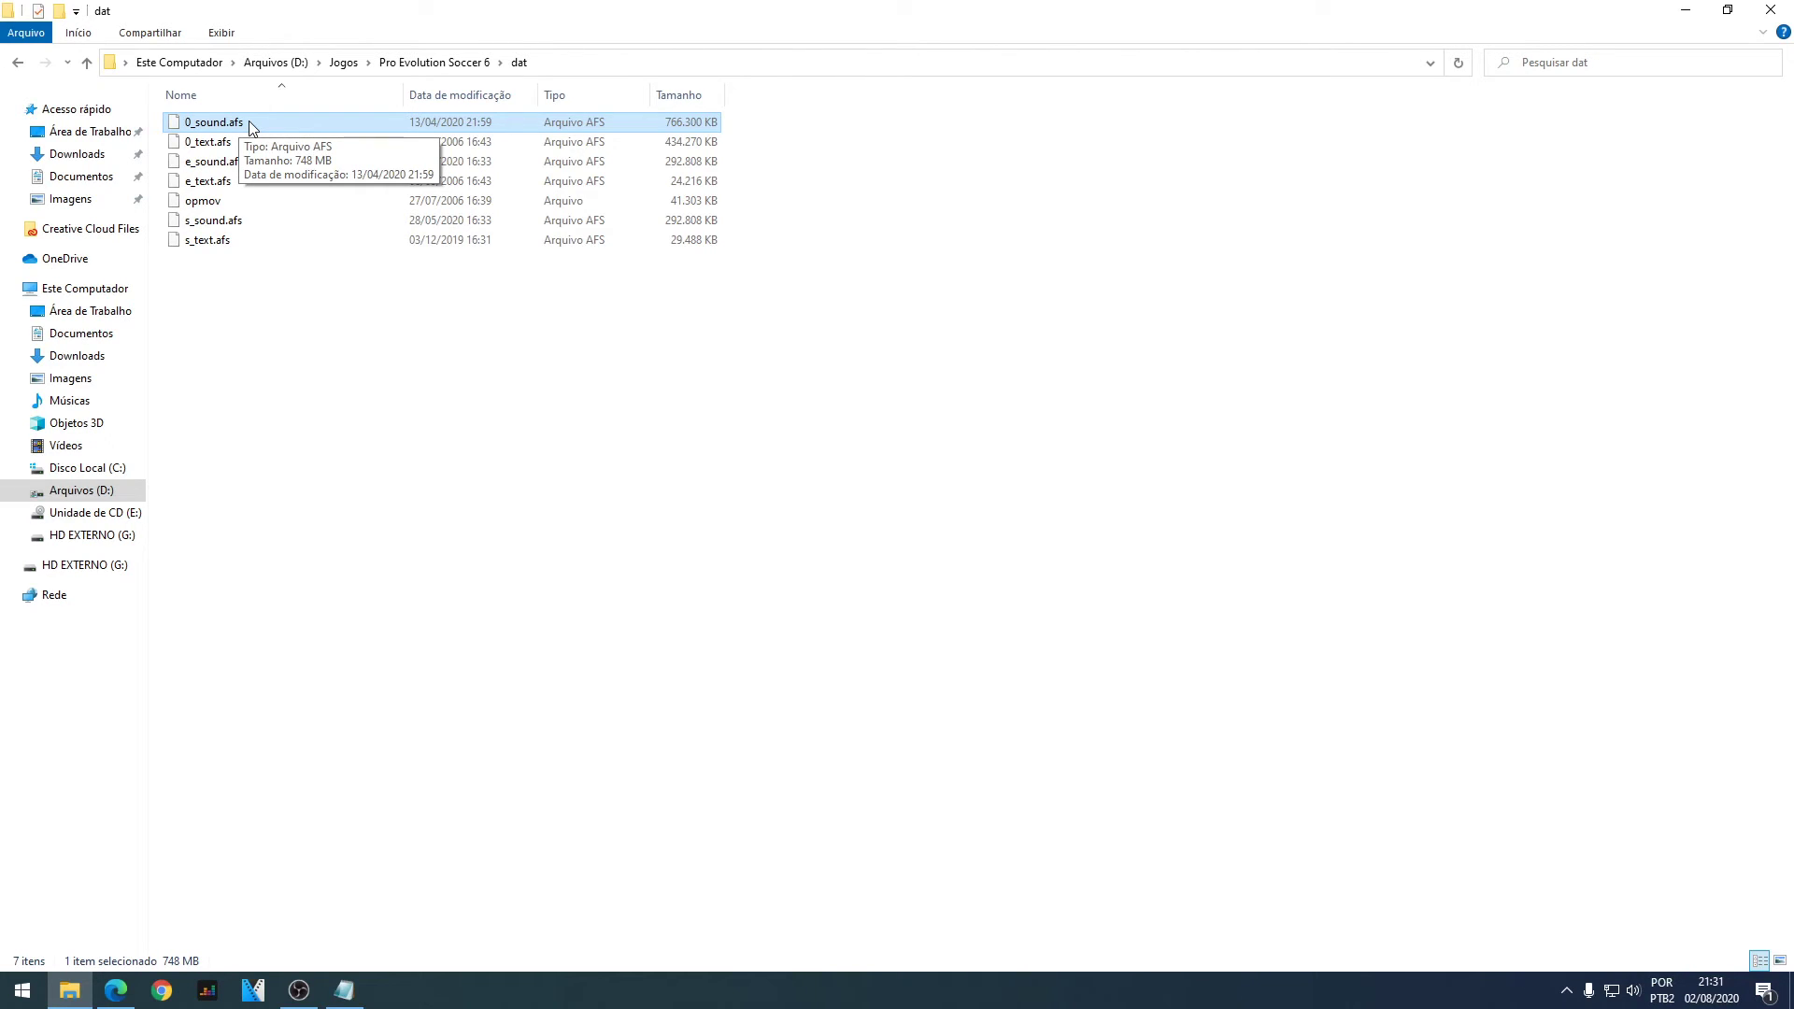
left_click(208, 167)
left_click(208, 220, "ctrl")
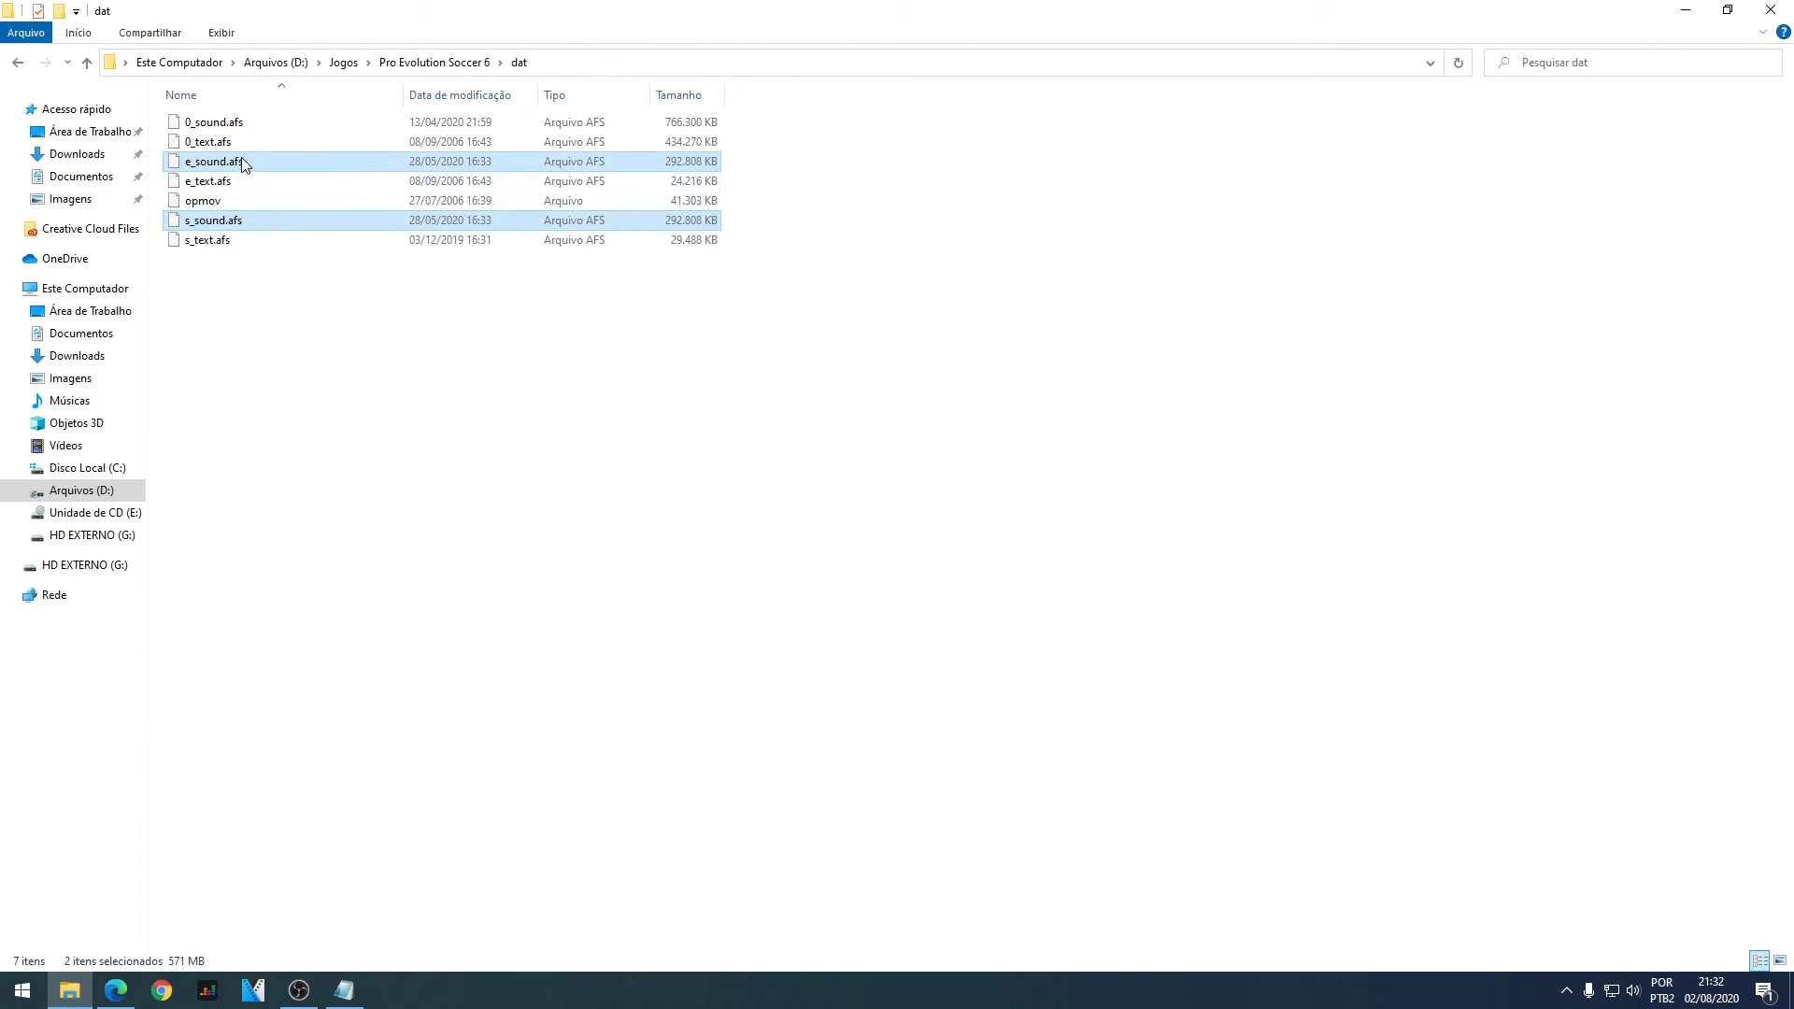